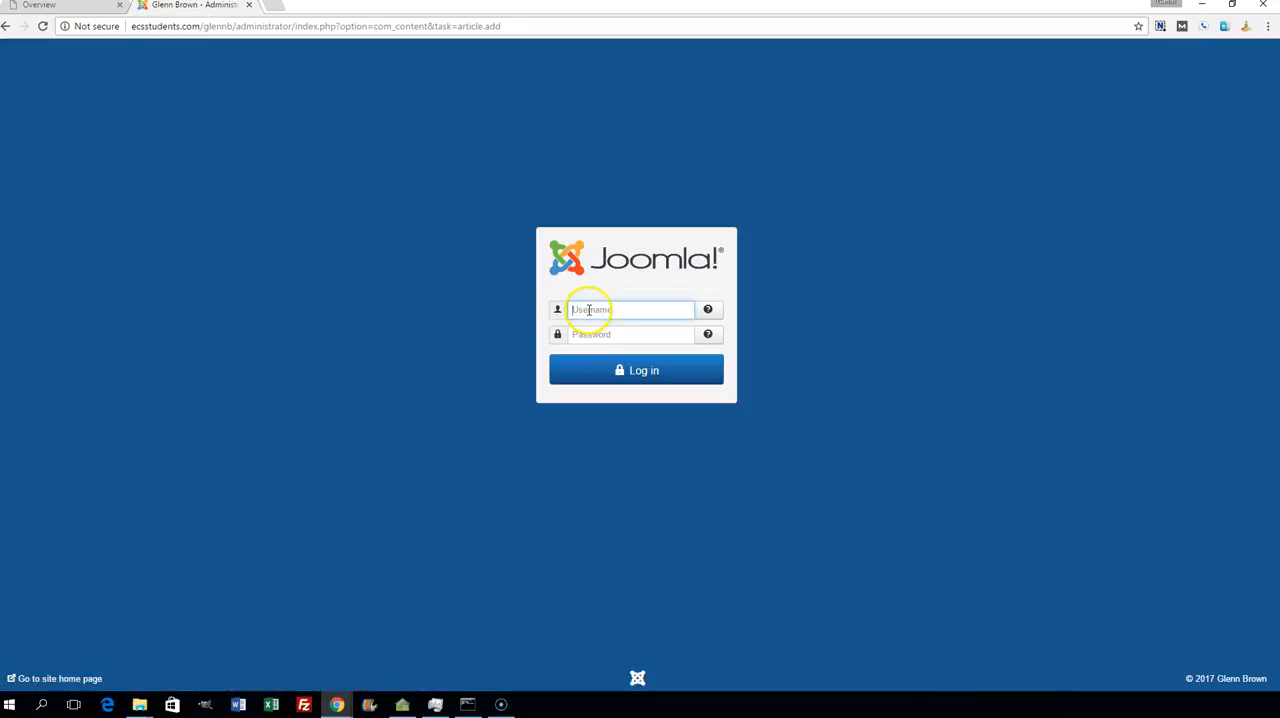
- Log in to the site administration with the account username and password
type("glennb")
key("Tab")
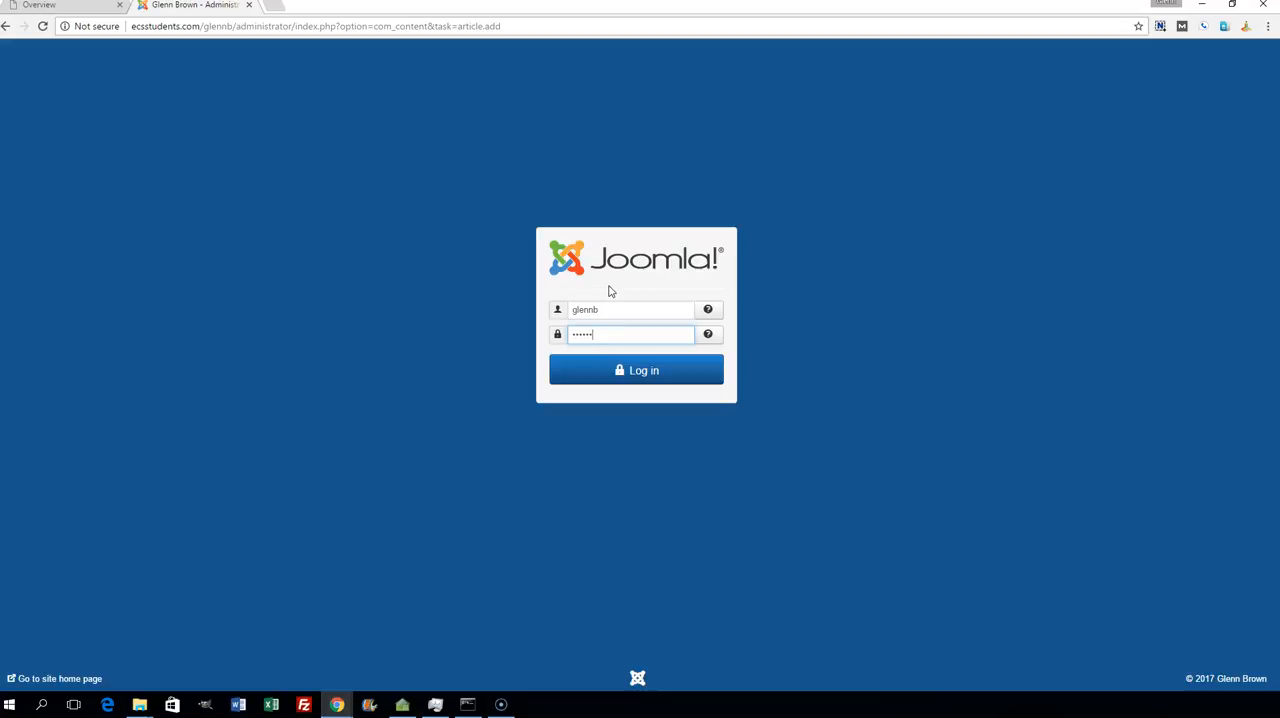
left_click(640, 372)
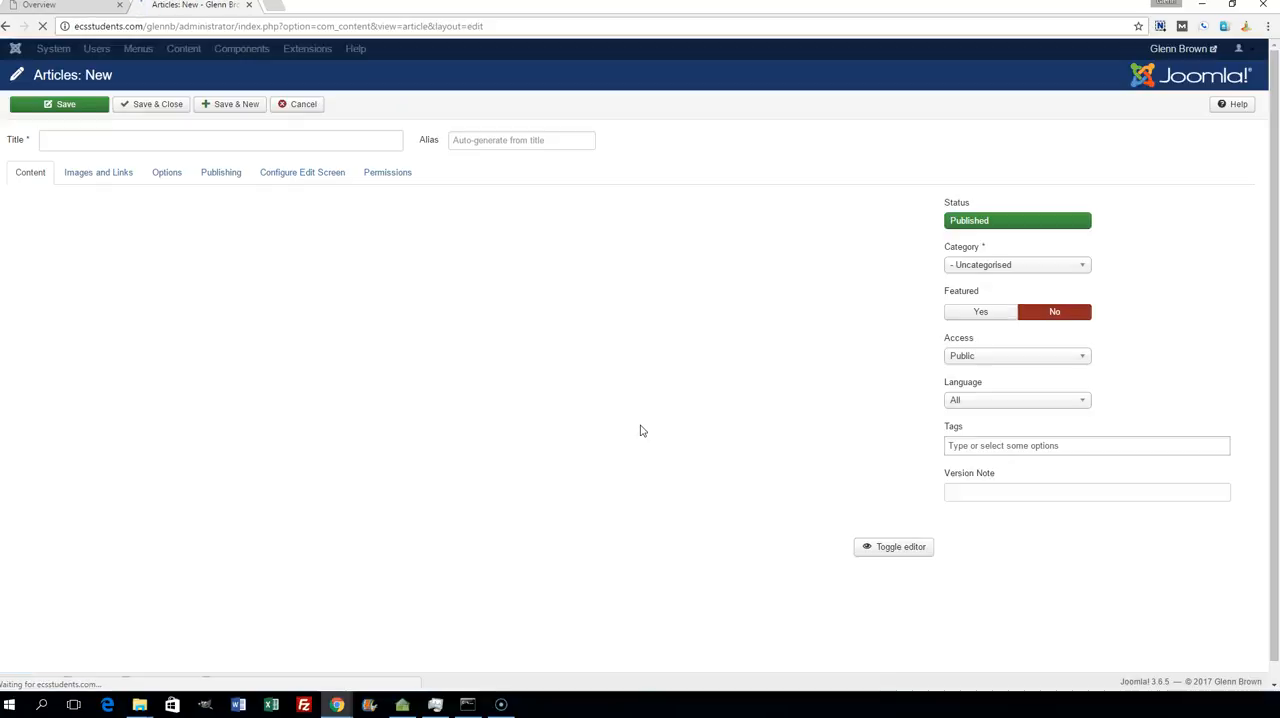
- Title the new article "Matthew 1", paste the copied chapter text into its body, and save and close it
left_click(113, 137)
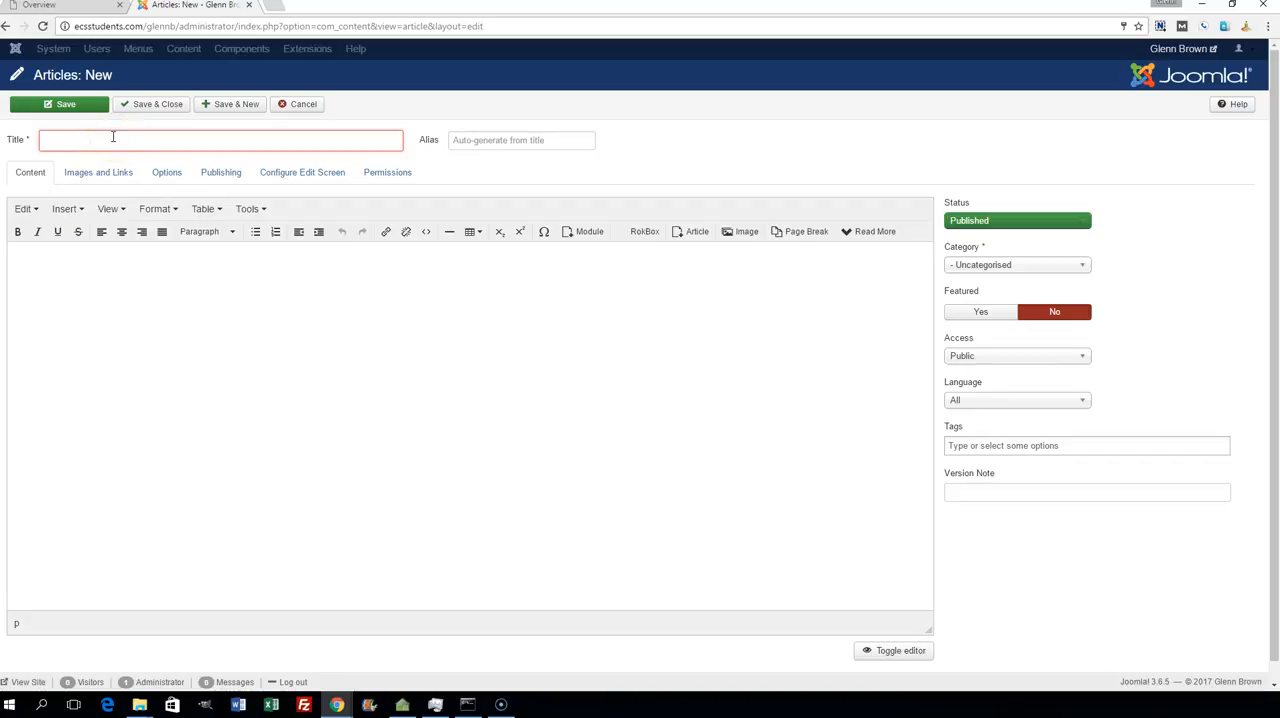
type("Matthew 1")
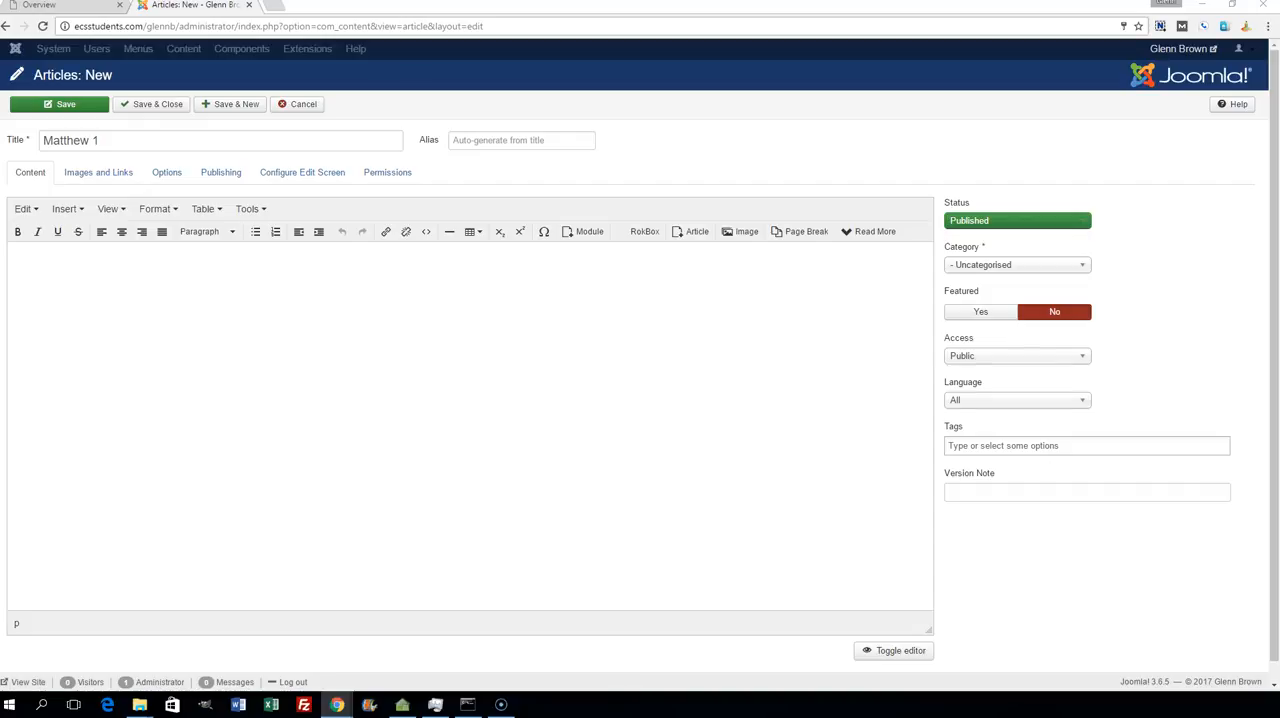
left_click(362, 272)
key("ctrl+v")
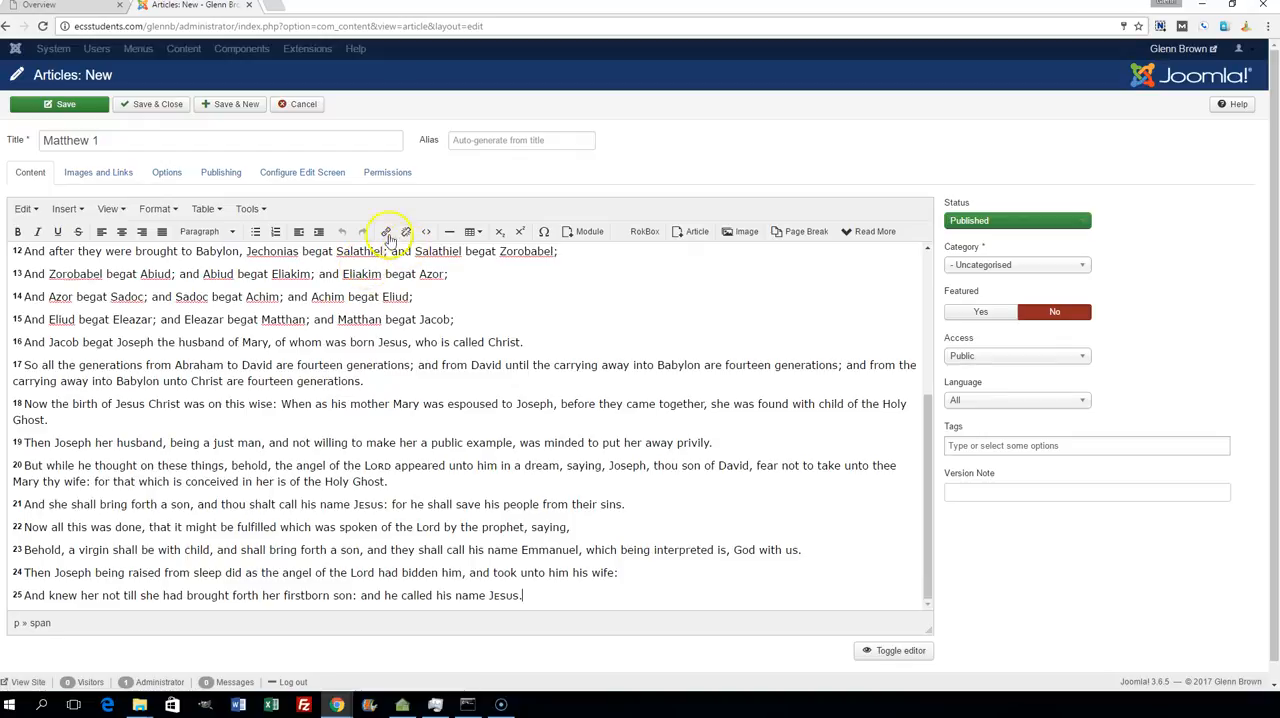
left_click(172, 104)
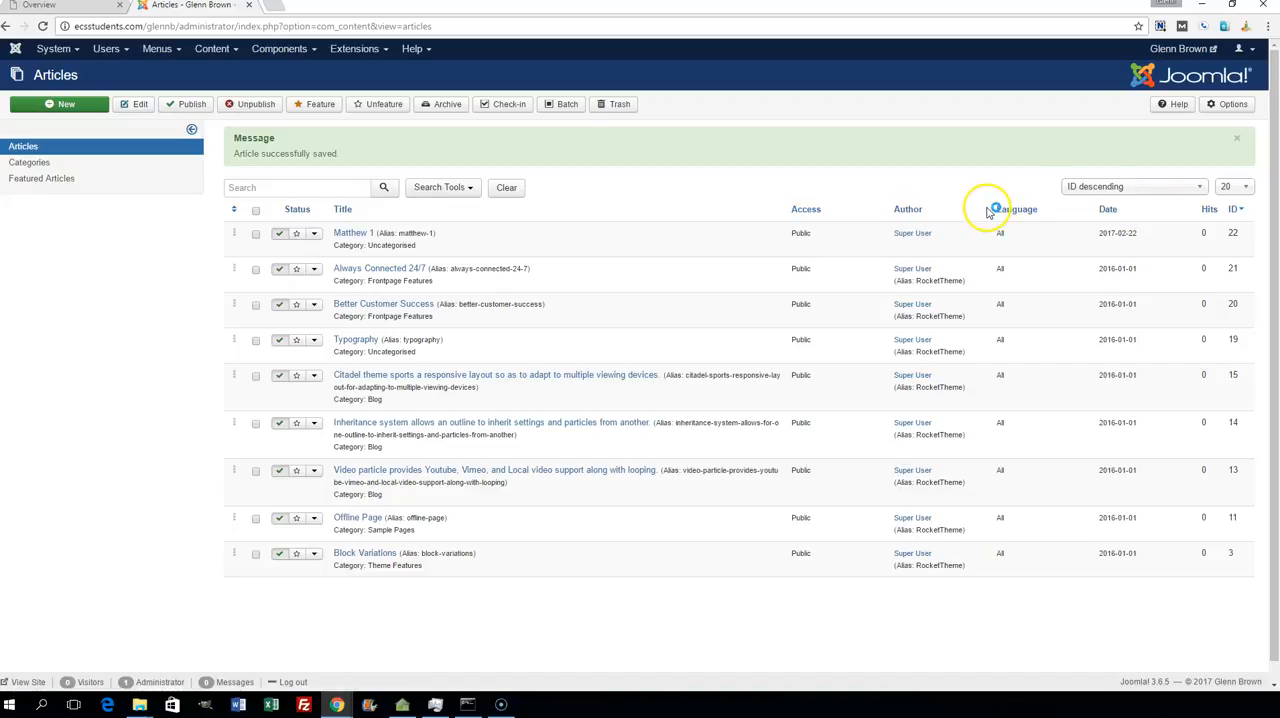
- Create another article titled "matthew 2" with the copied chapter text, and save it while opening a further blank article
left_click(70, 105)
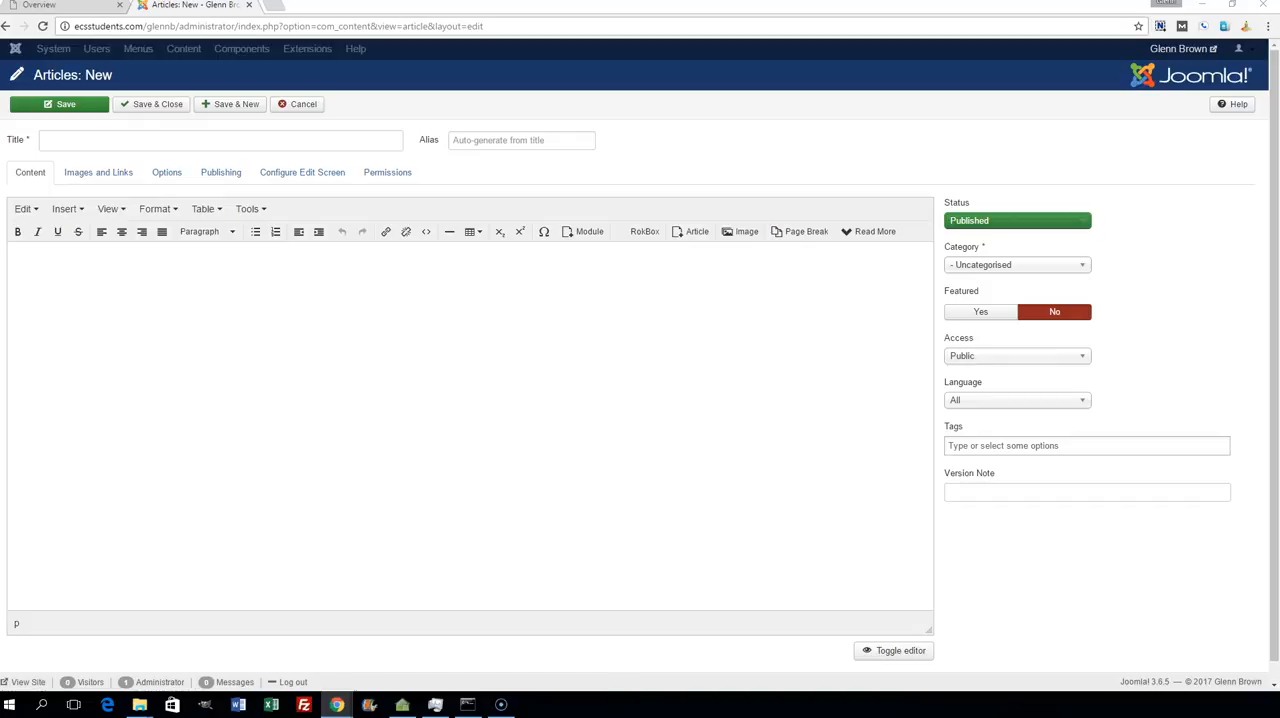
left_click(131, 281)
key("ctrl+v")
left_click(80, 137)
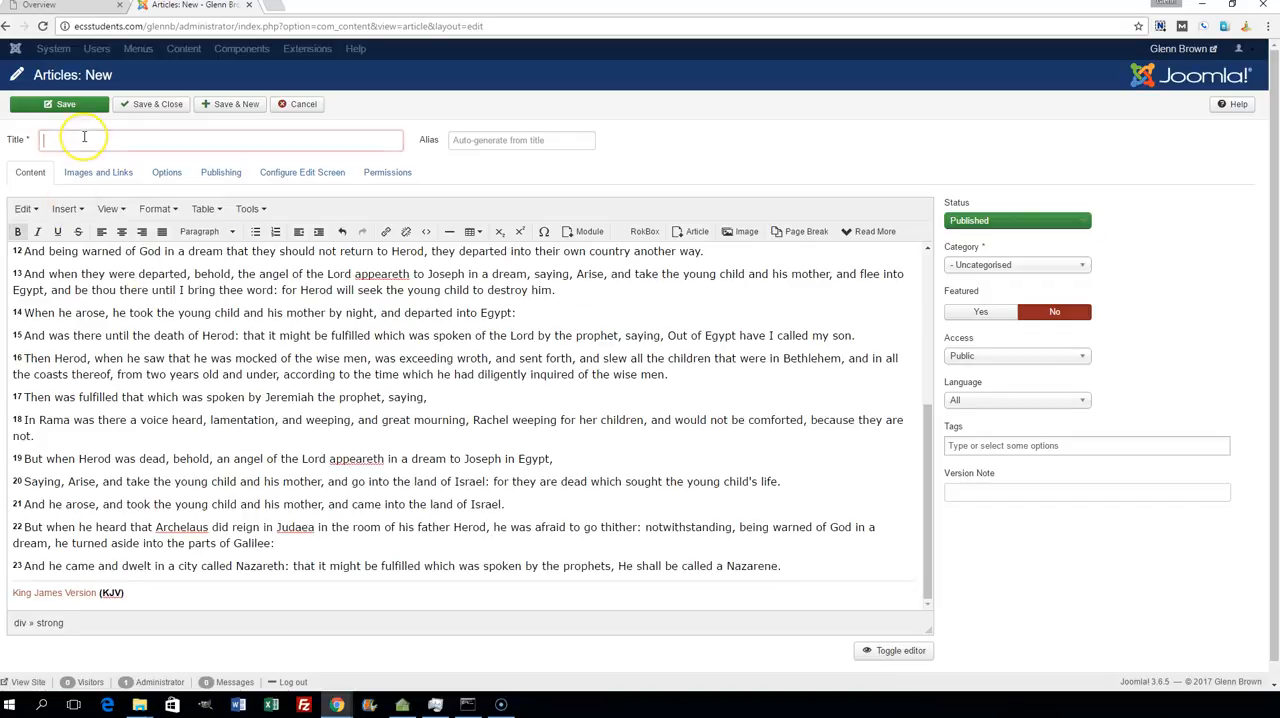
type("matthew 2")
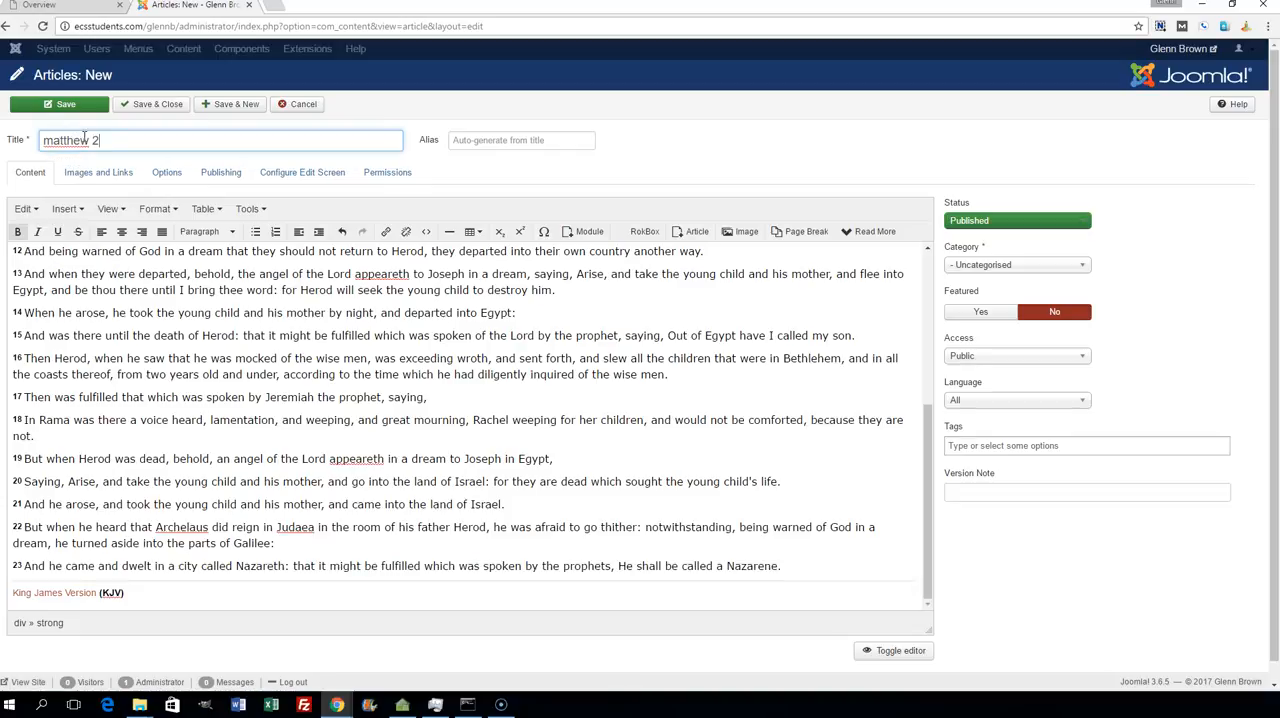
left_click(235, 105)
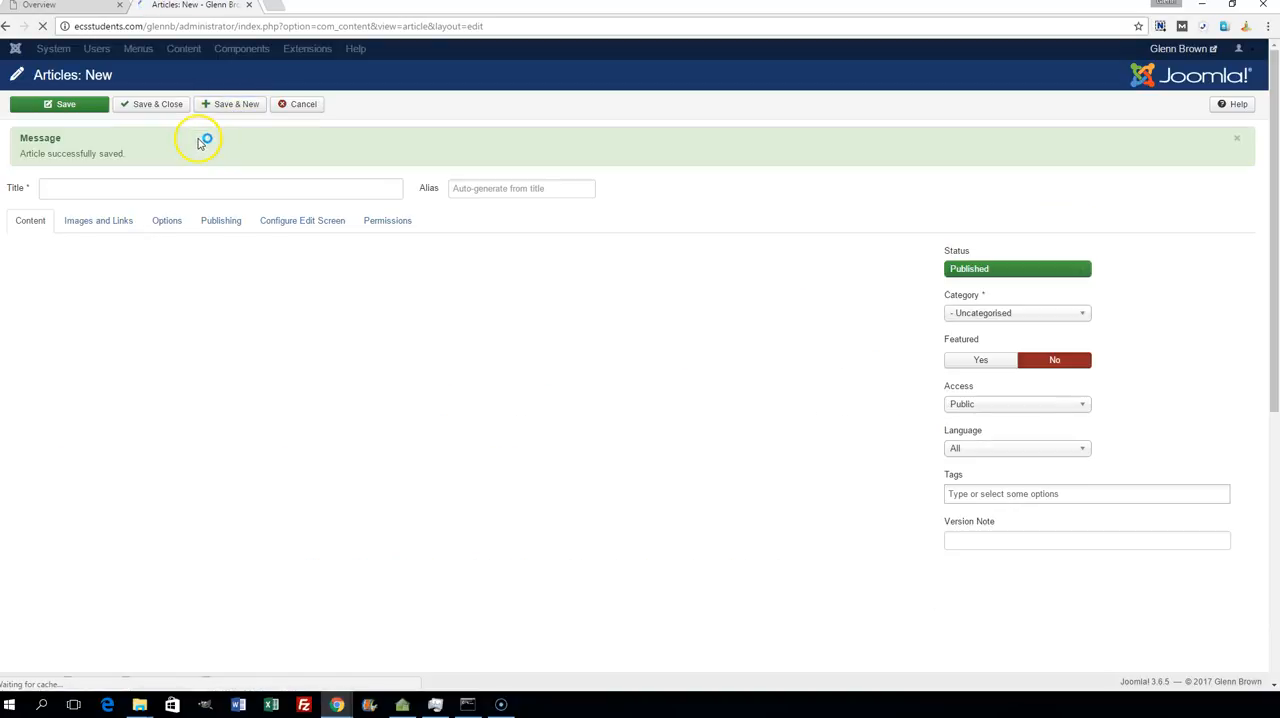
- Title the blank article "Matthew 3", paste the copied web page content into its body, and save and close it
left_click(135, 188)
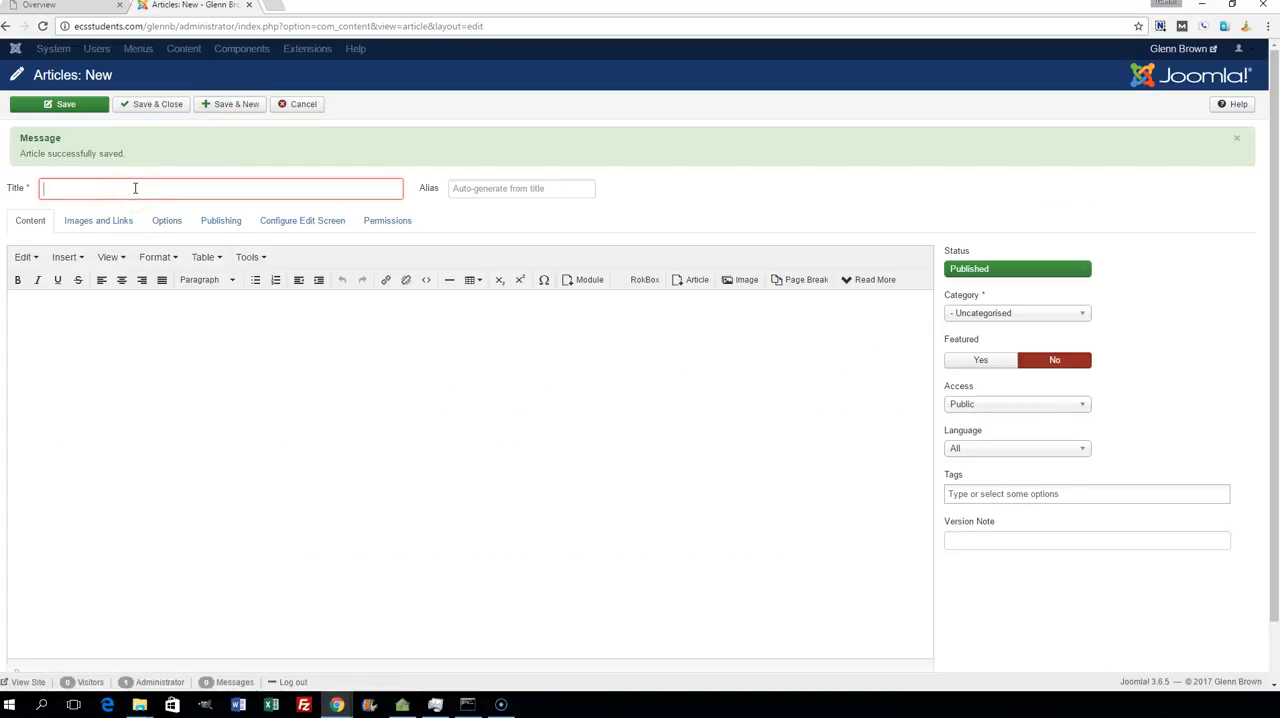
type("Matthew 3")
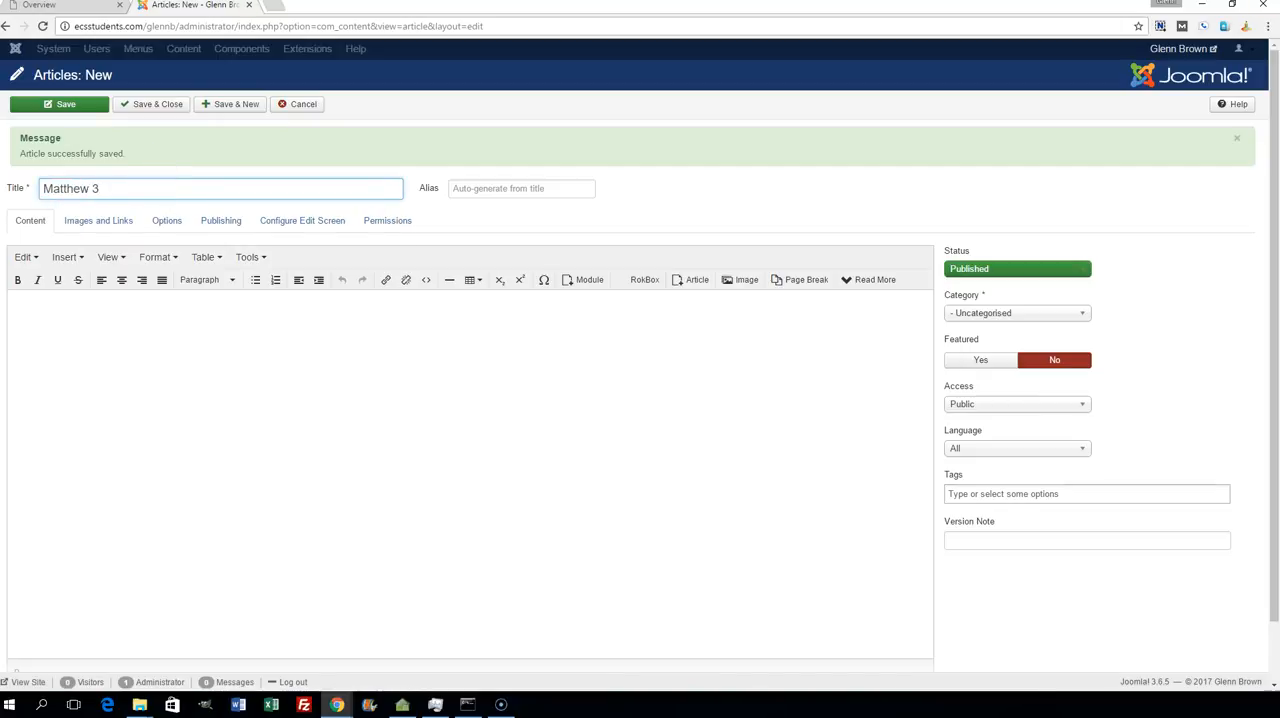
key("alt+Tab")
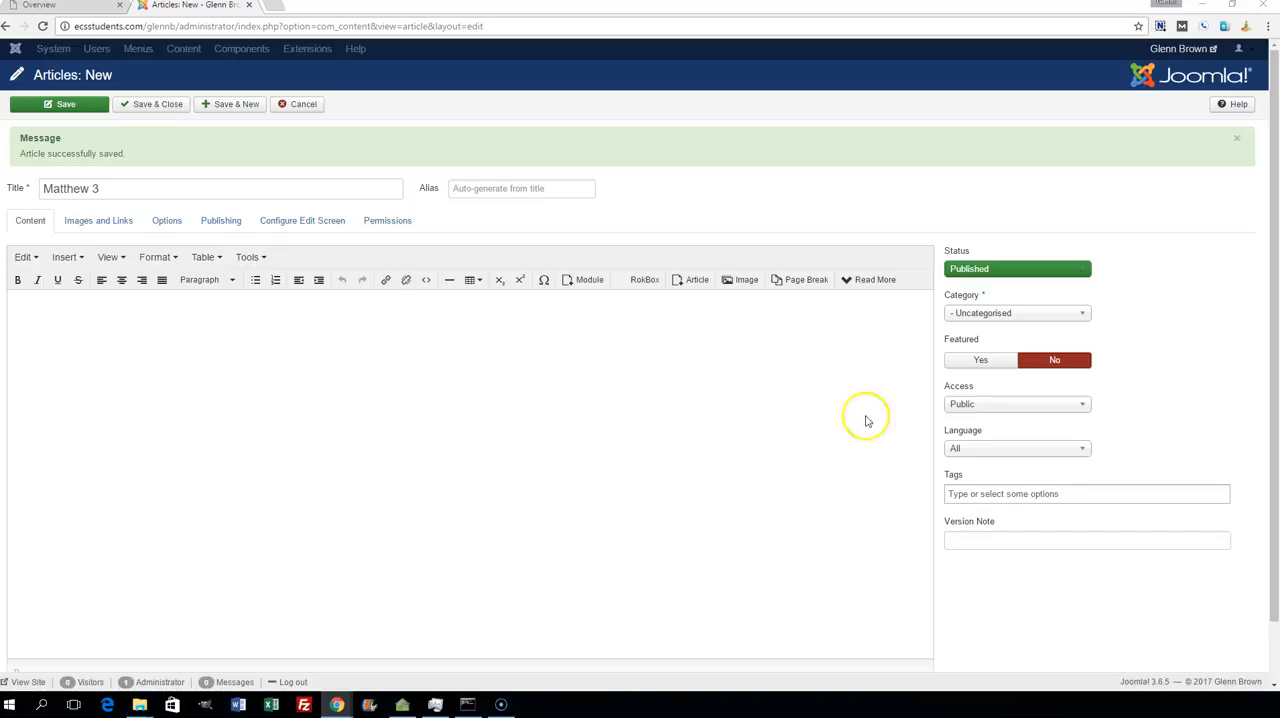
left_click(190, 321)
key("ctrl+v")
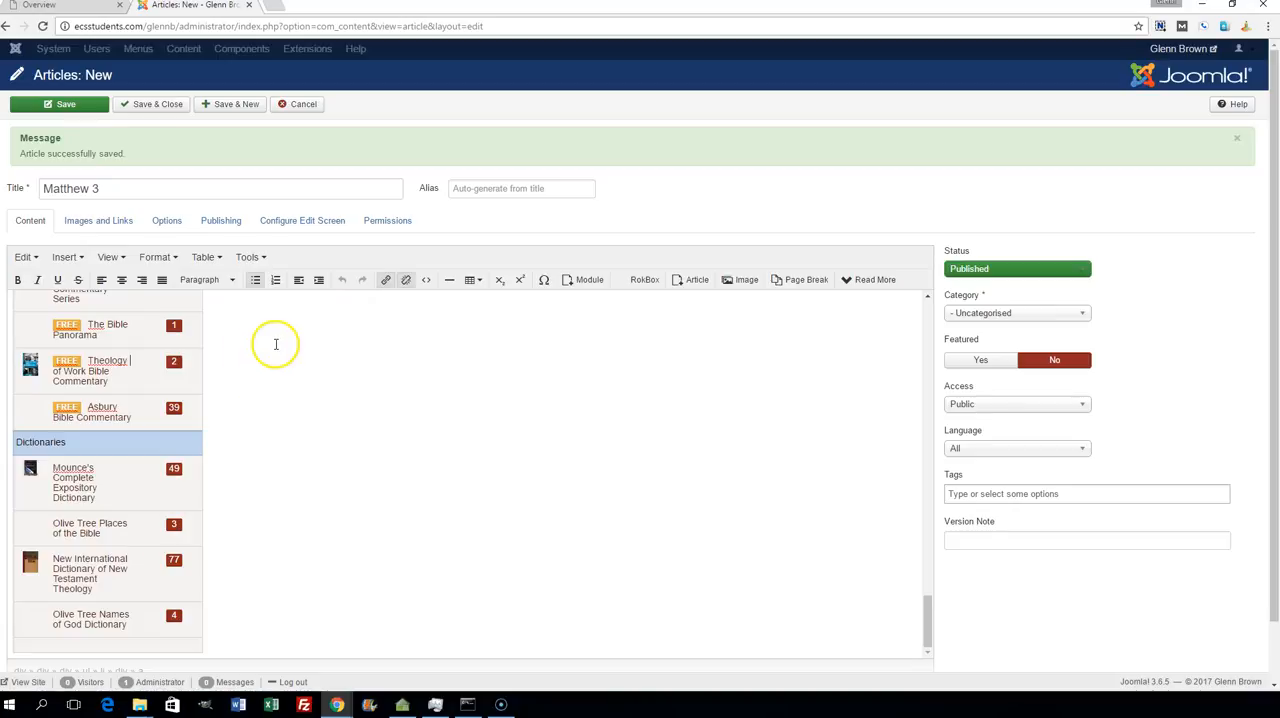
scroll(270, 340, "up", 15)
scroll(268, 316, "down", 10)
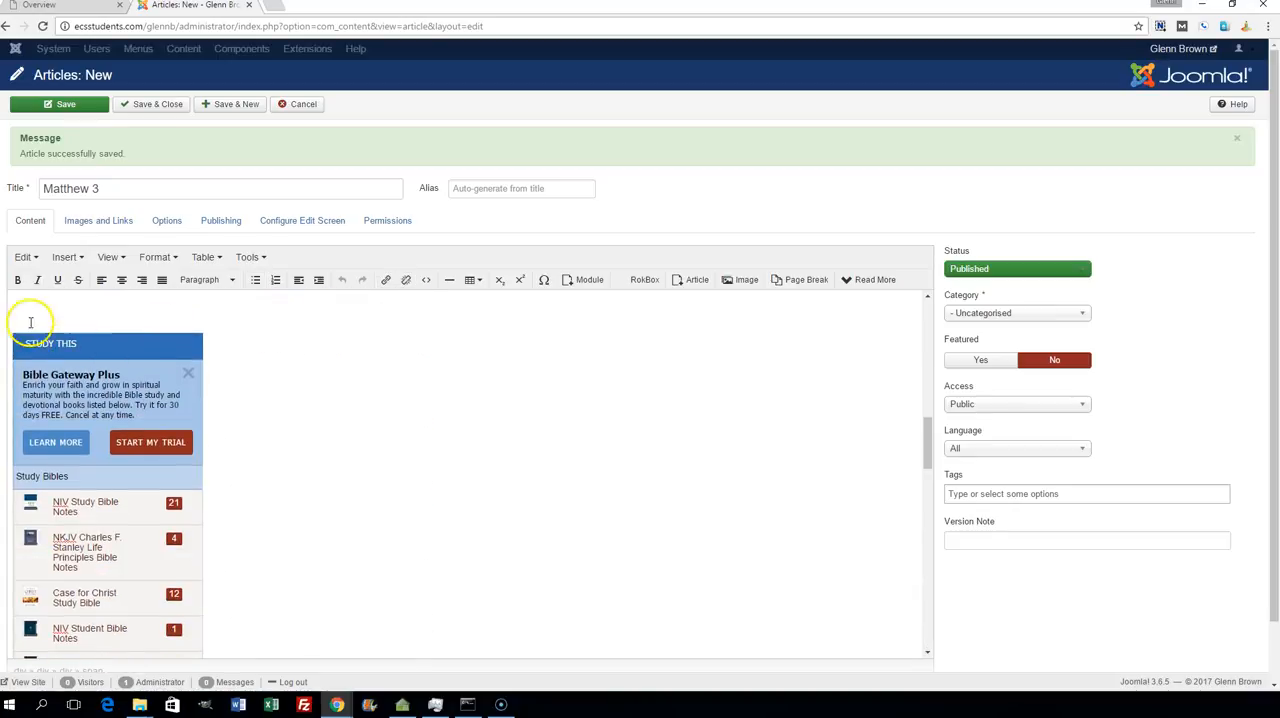
scroll(566, 440, "down", 5)
scroll(563, 437, "down", 3)
scroll(528, 395, "up", 15)
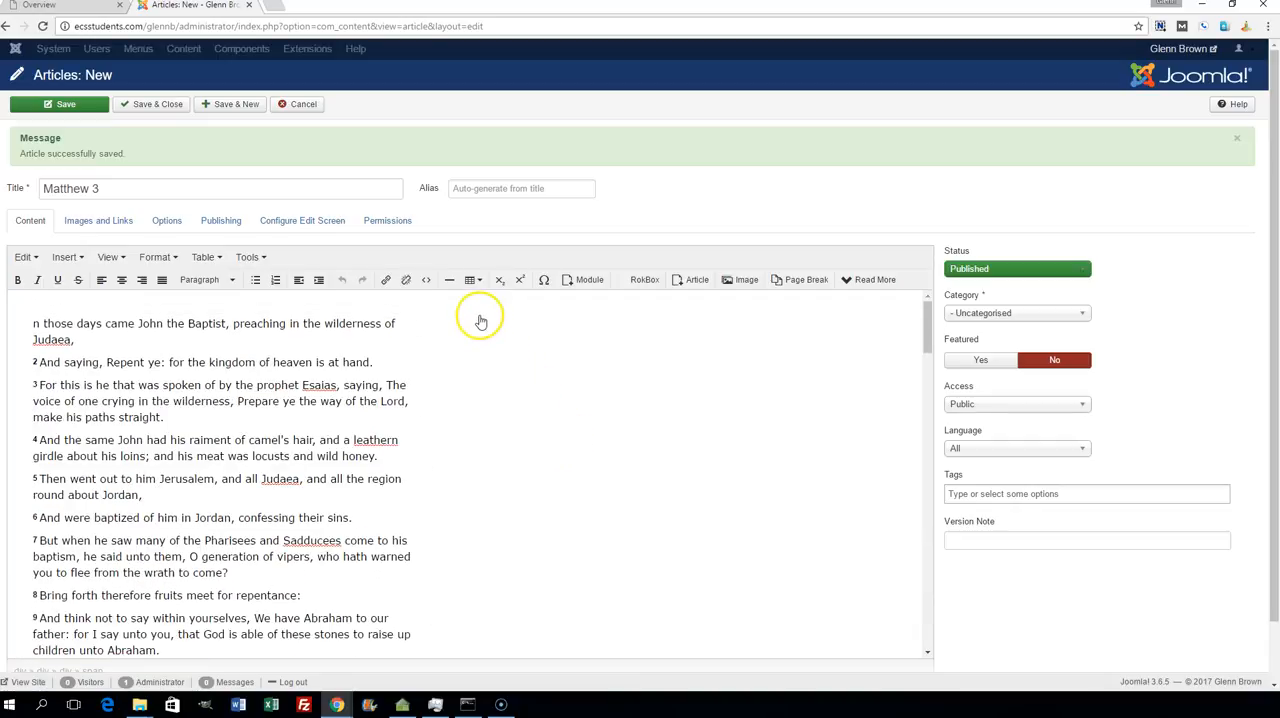
left_click(155, 105)
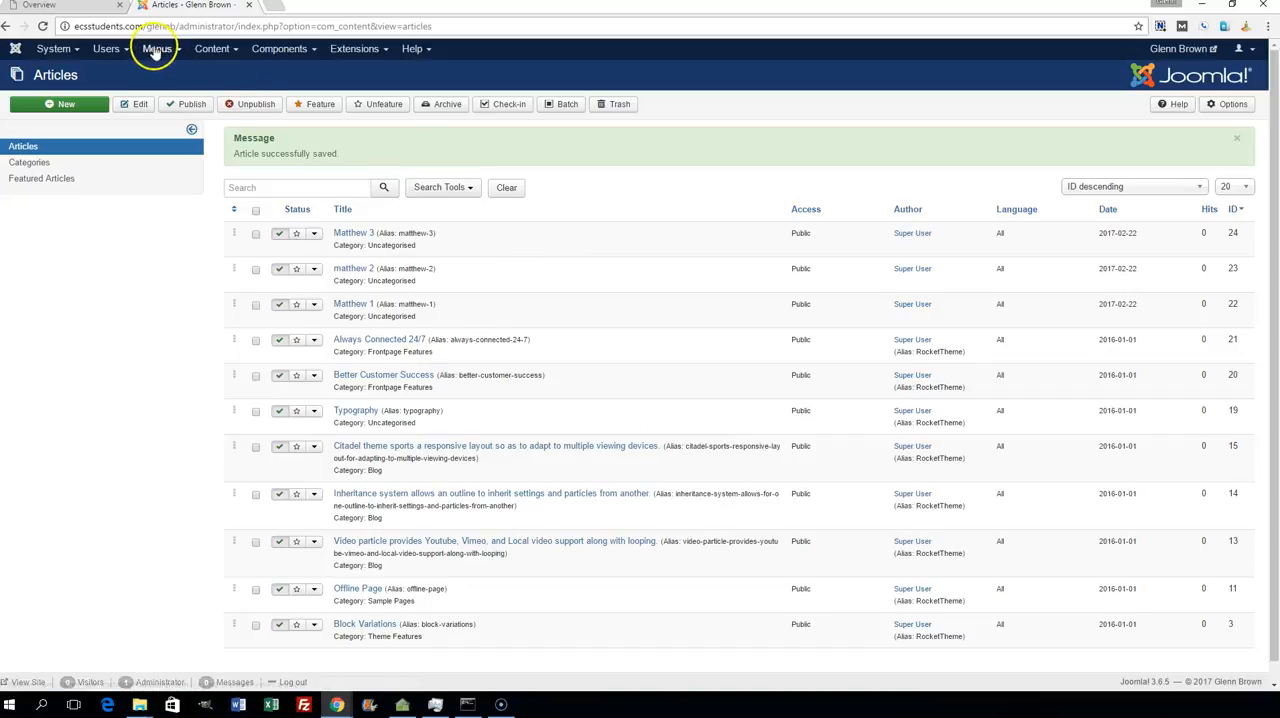
- Unpublish every item on the first page of the Main Menu item list except Home
left_click(155, 50)
left_click(171, 126)
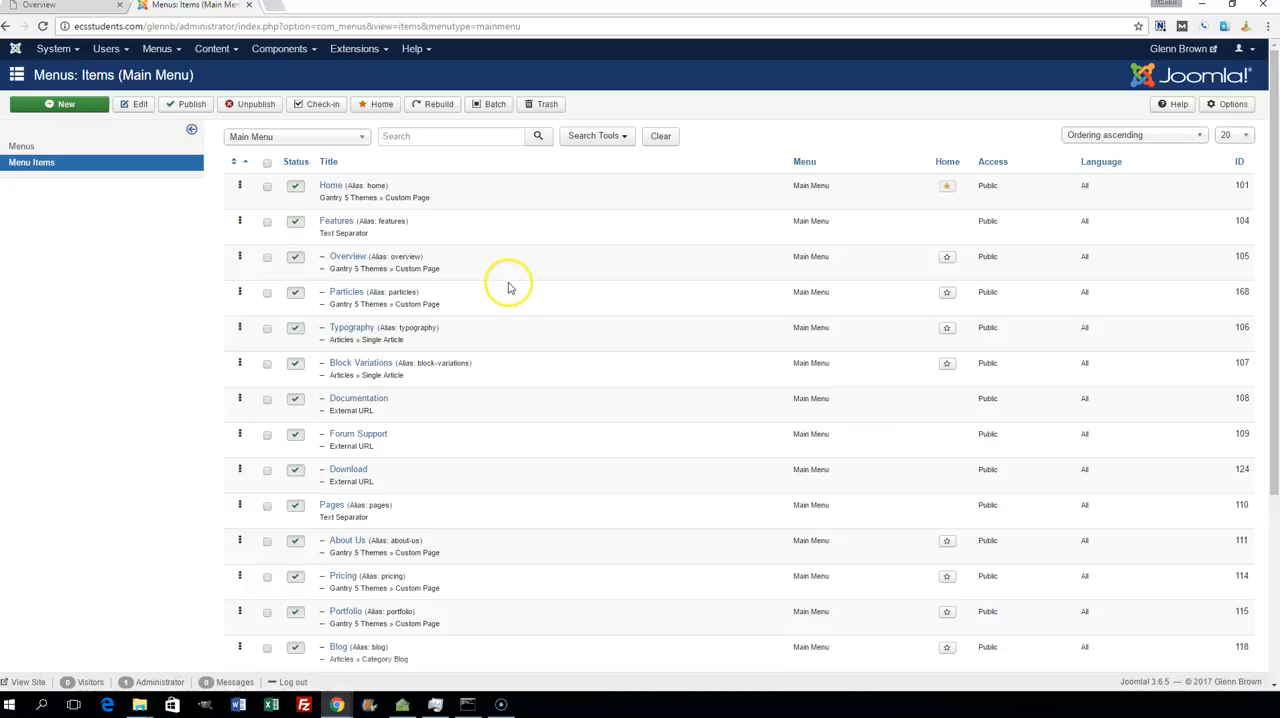
scroll(391, 383, "down", 3)
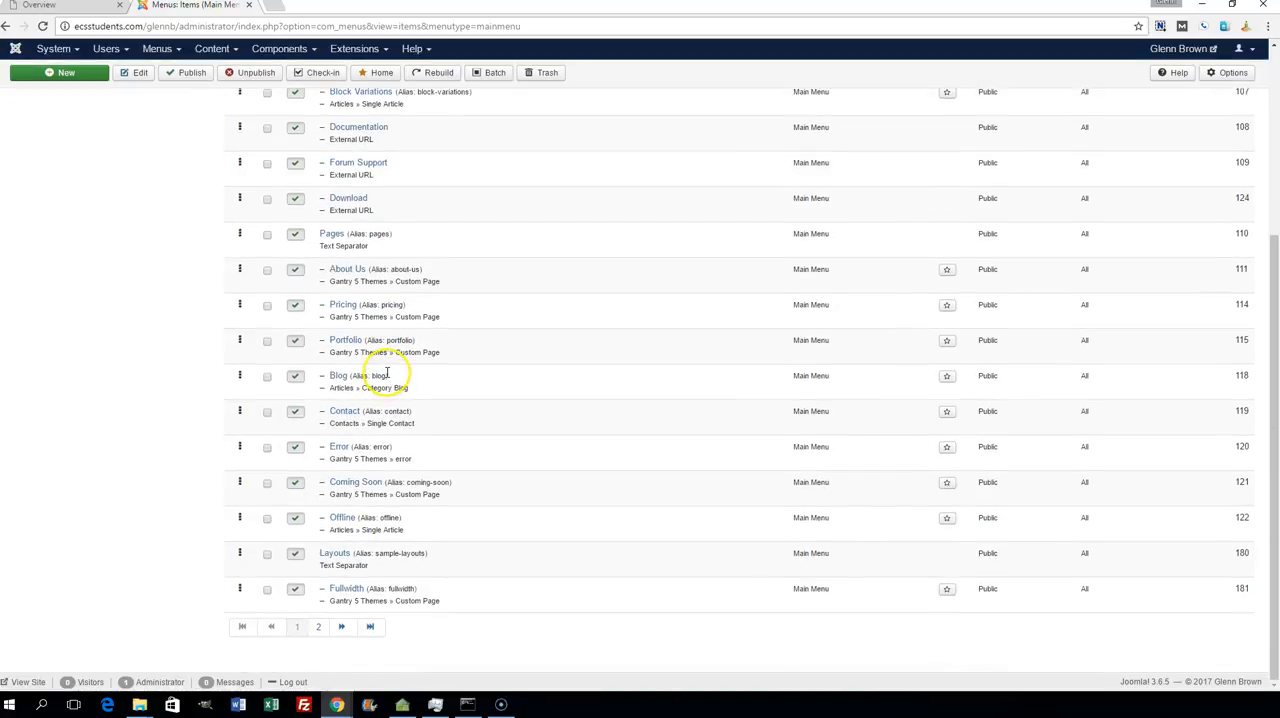
scroll(387, 373, "up", 3)
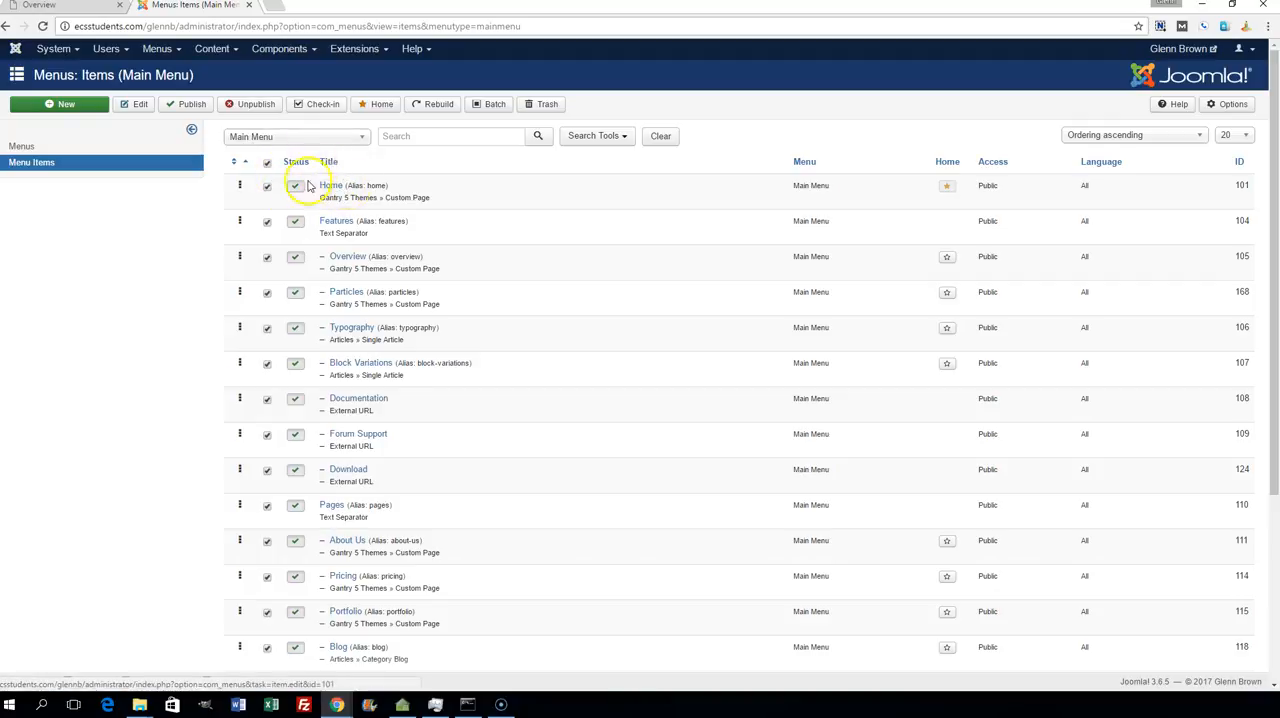
left_click(268, 189)
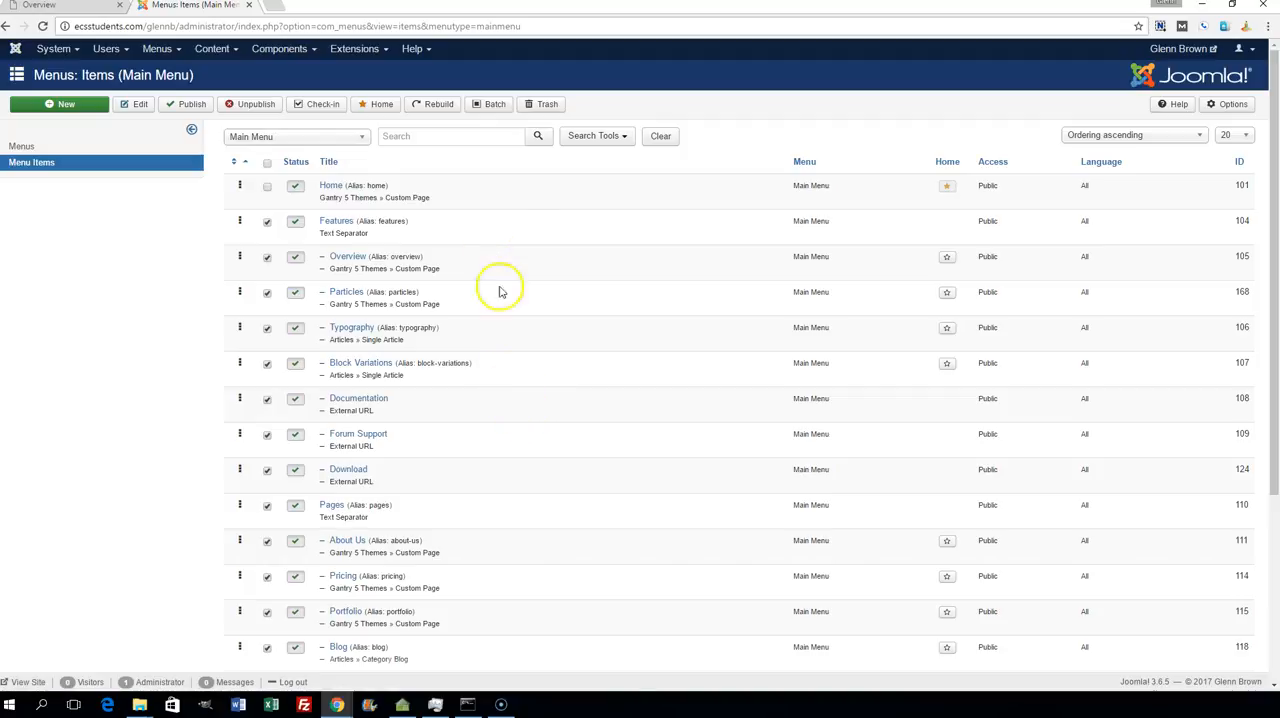
left_click(248, 106)
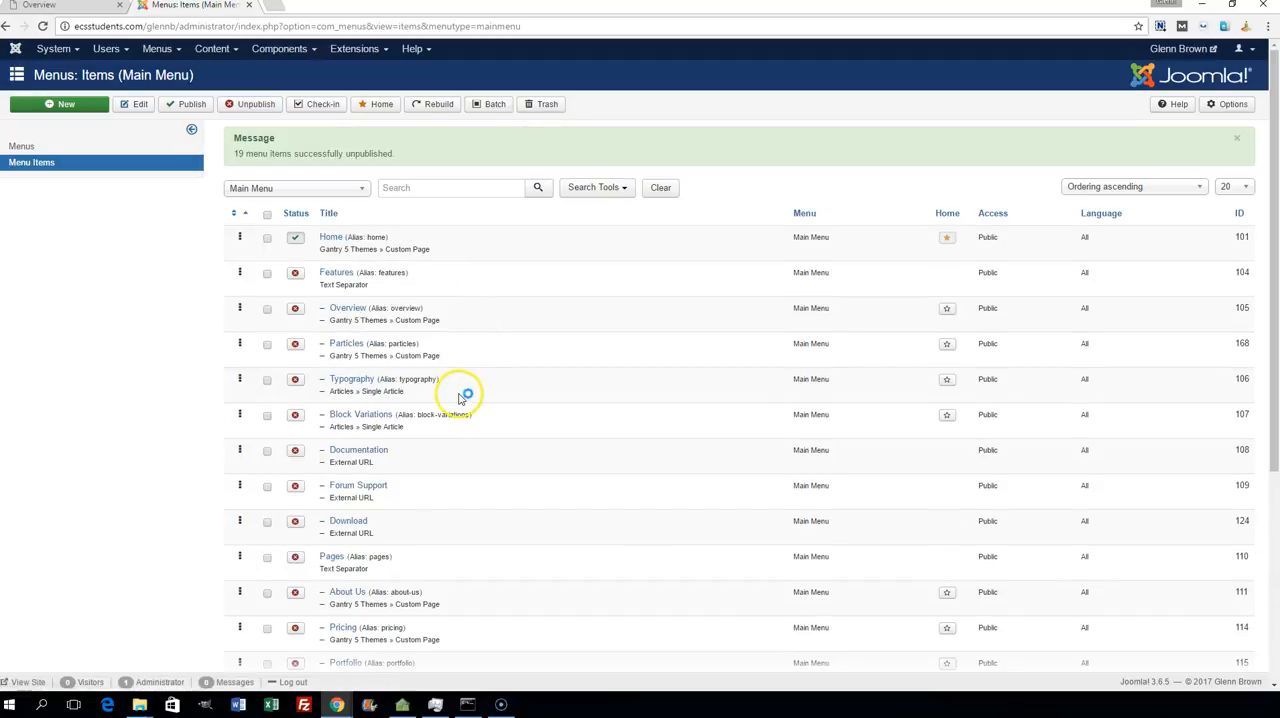
- Unpublish the Styles text separator on the second page of the Main Menu item list
scroll(463, 392, "down", 5)
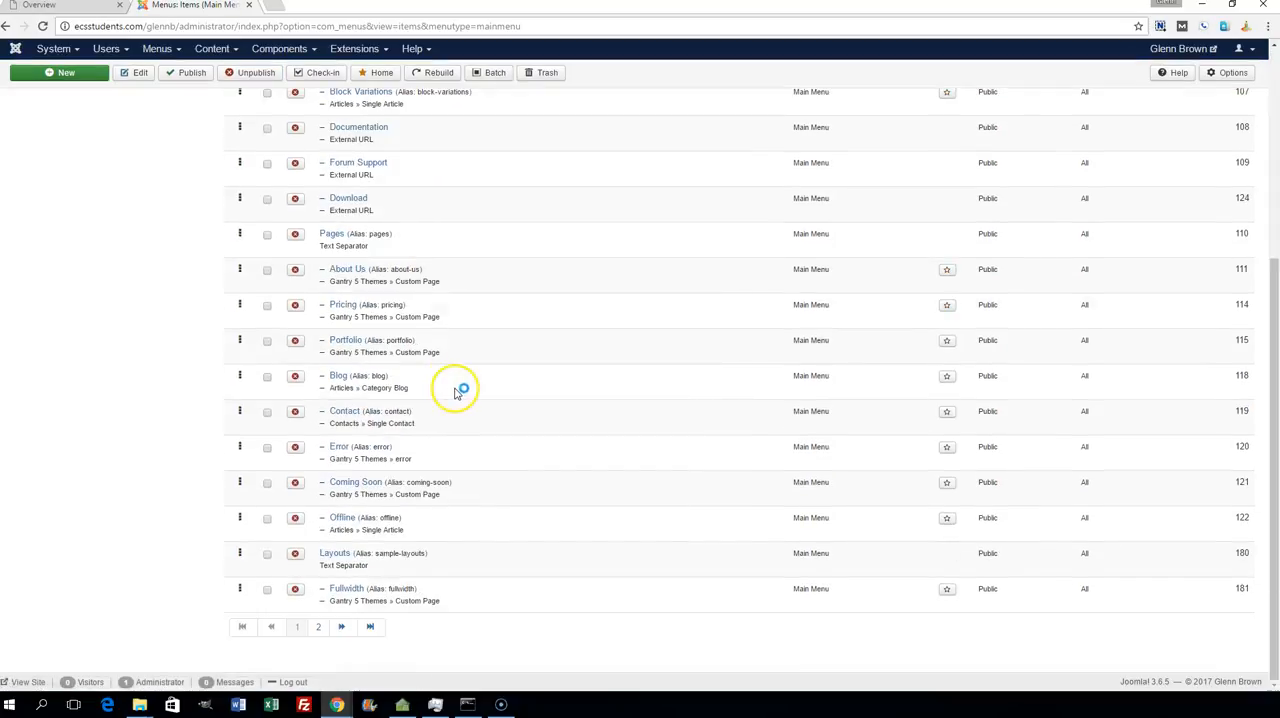
left_click(319, 628)
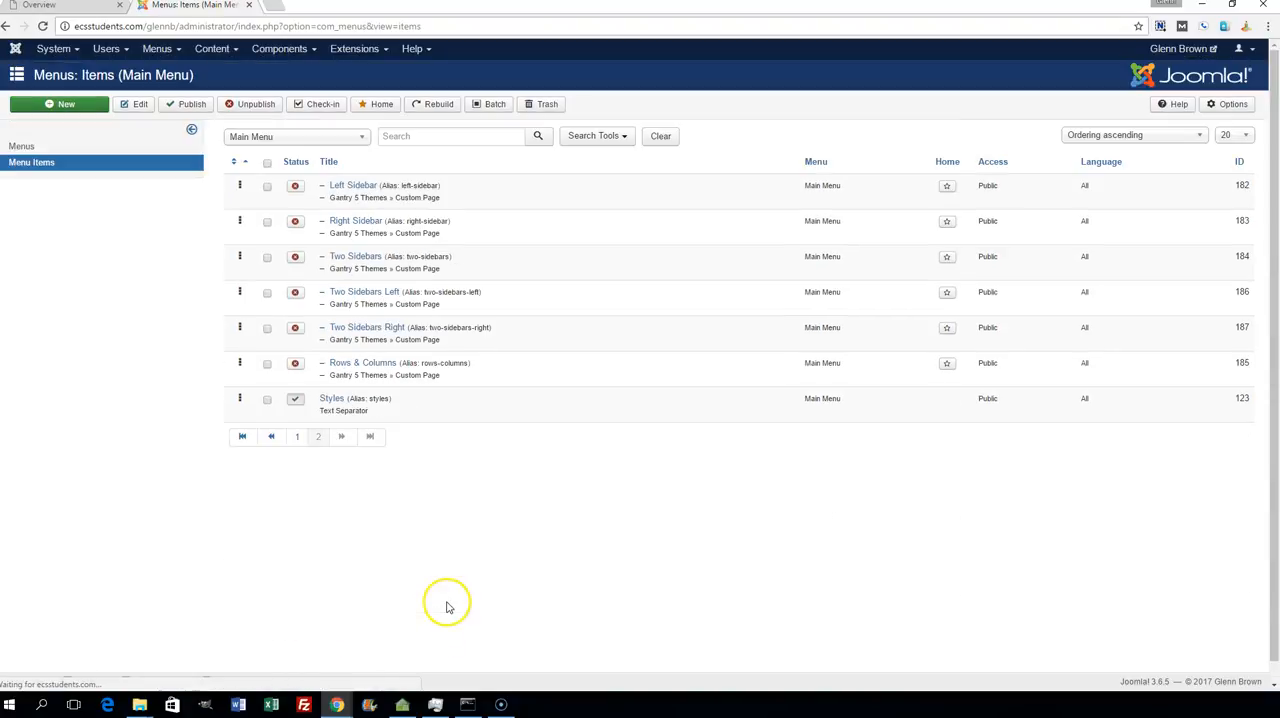
left_click(267, 399)
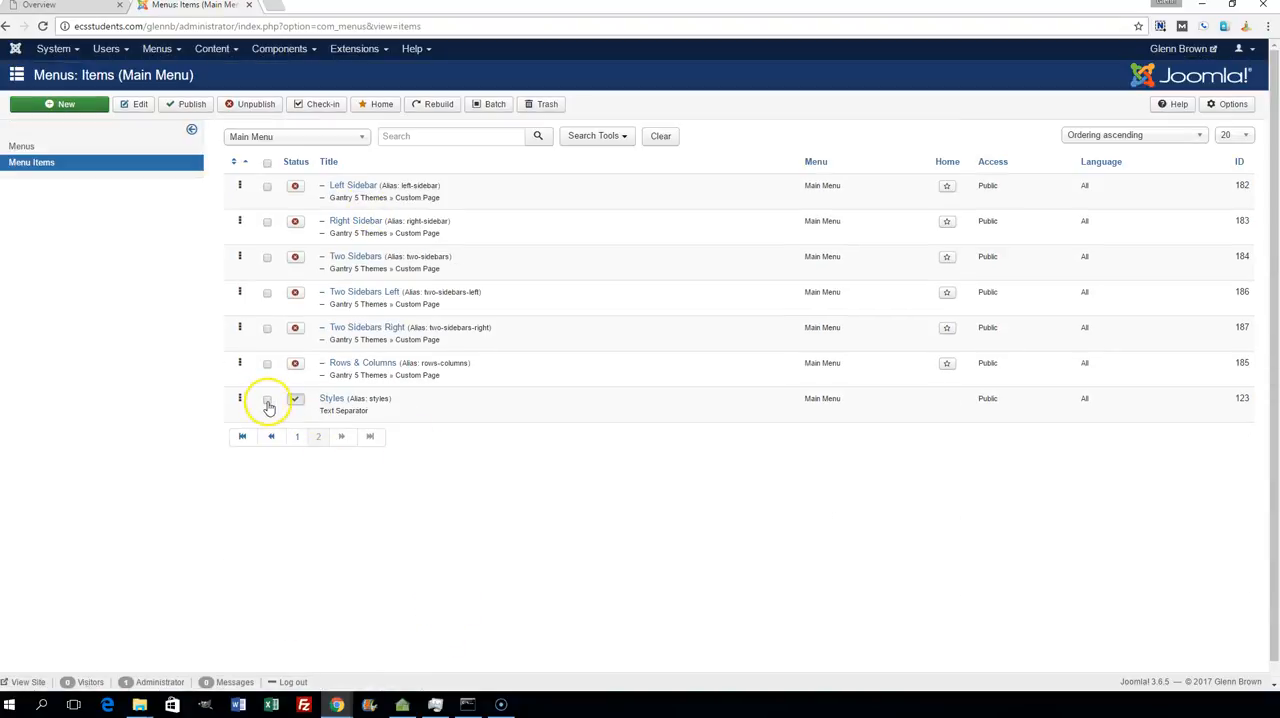
left_click(252, 104)
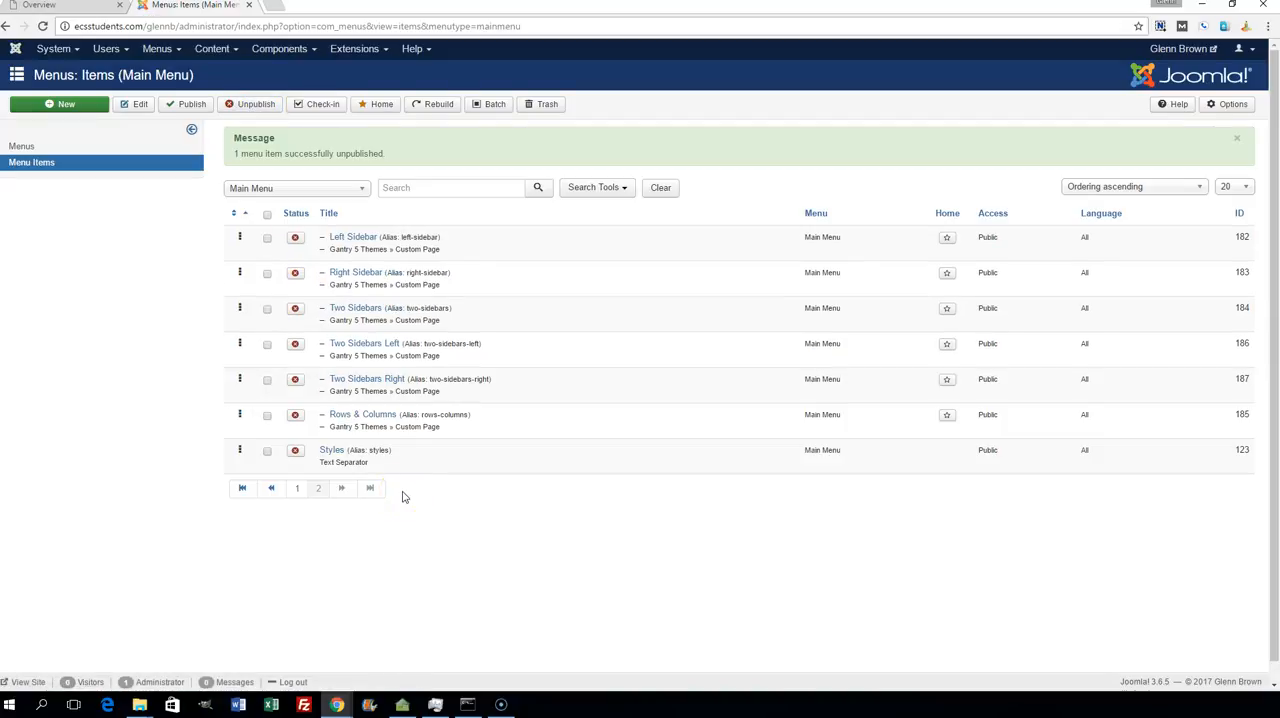
- Trash all Main Menu items on both list pages except Home
left_click(267, 214)
left_click(543, 104)
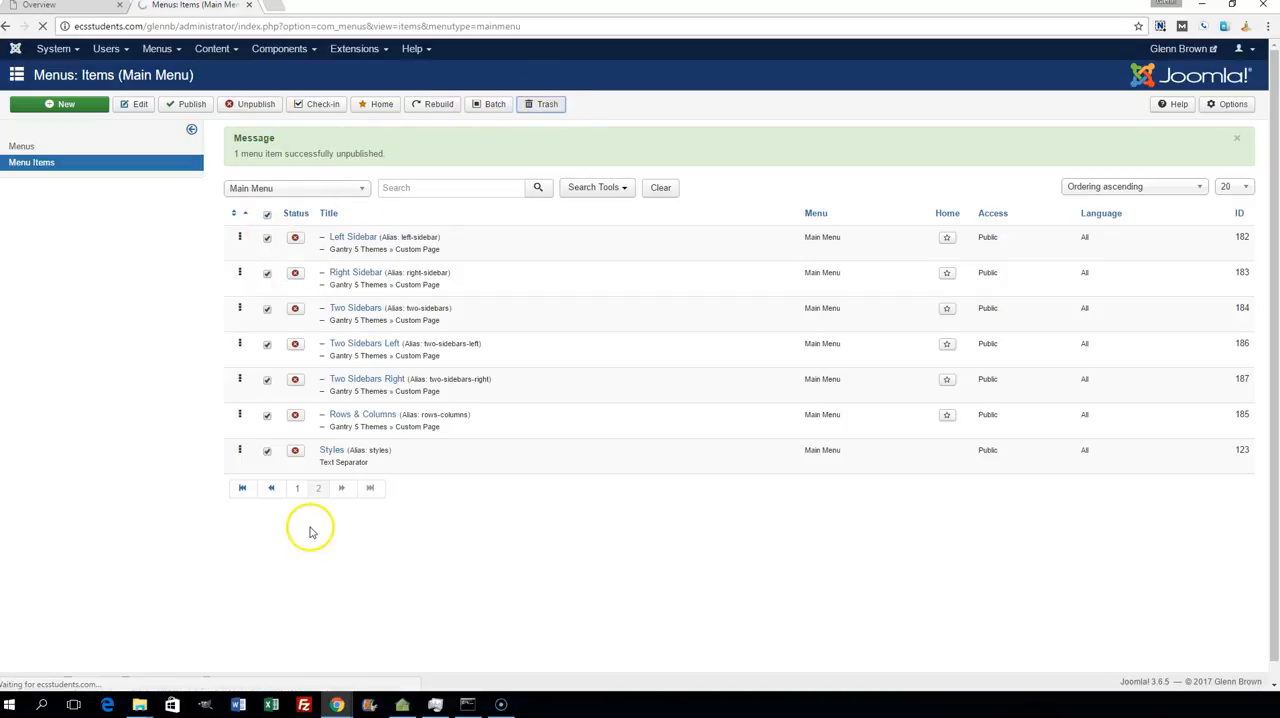
left_click(267, 214)
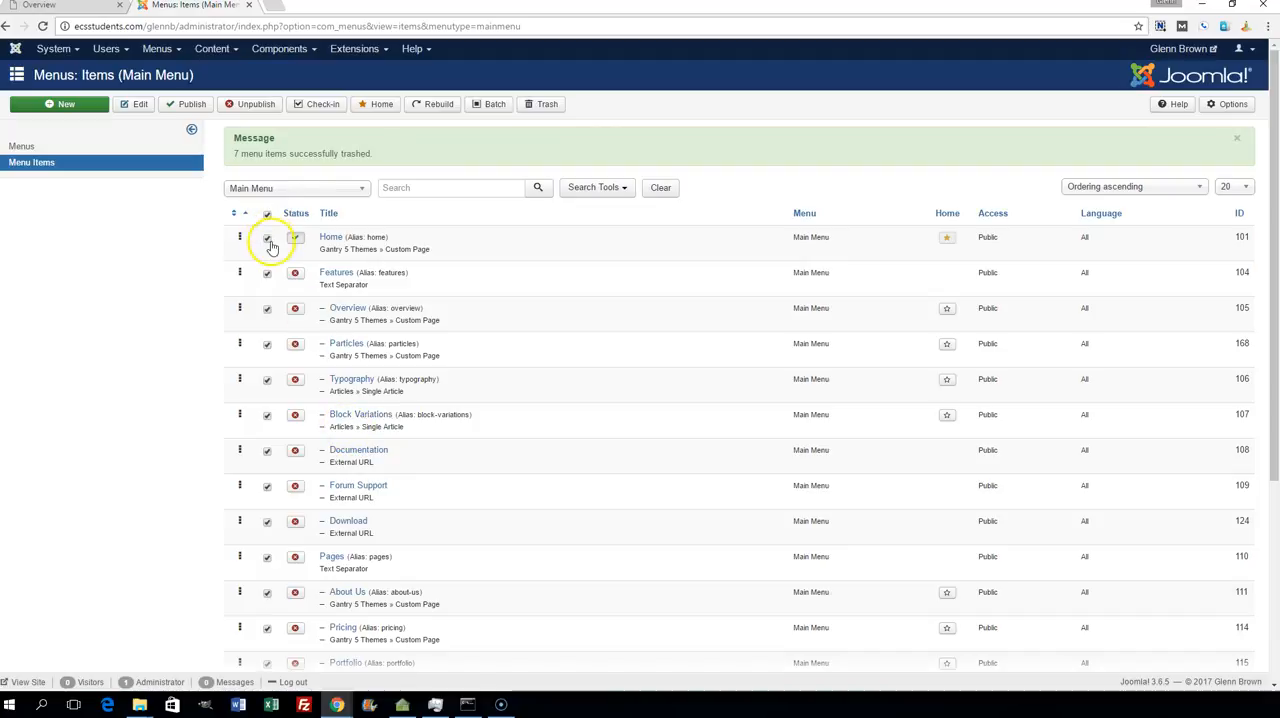
left_click(267, 239)
left_click(543, 104)
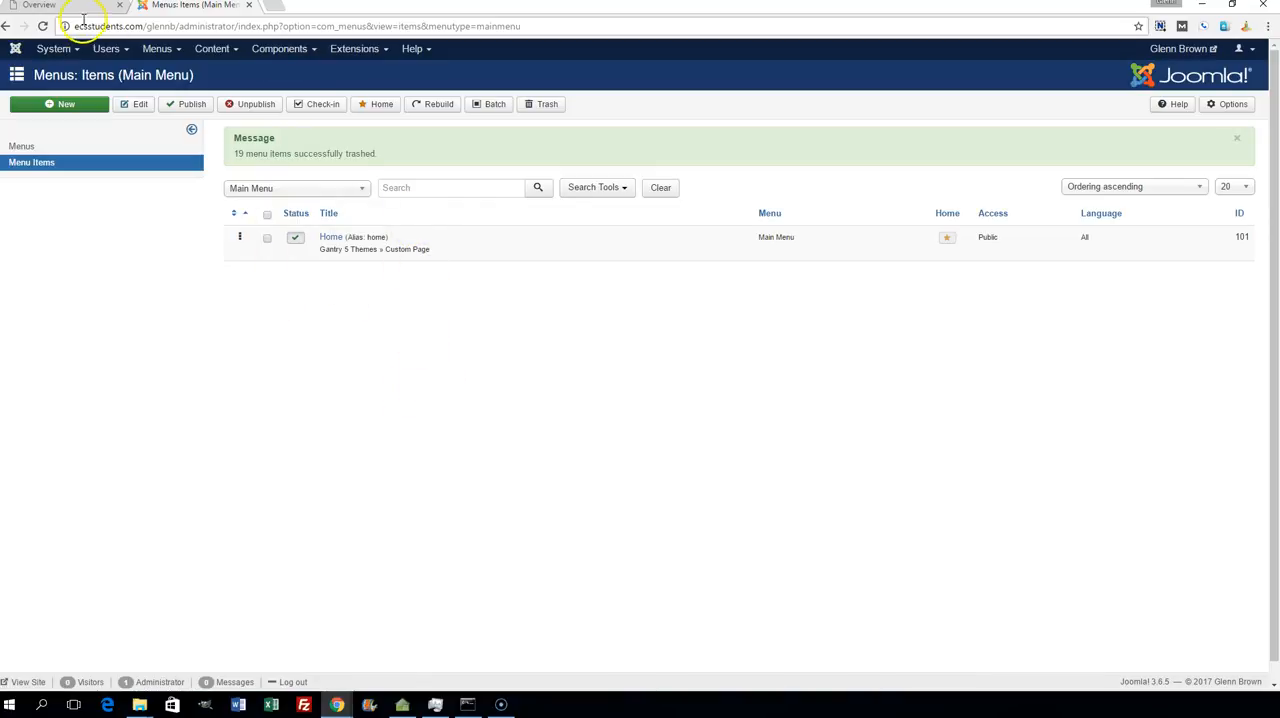
- Check the navigation menu on the live site's Home page, and return to the Main Menu item list
left_click(75, 8)
left_click(407, 107)
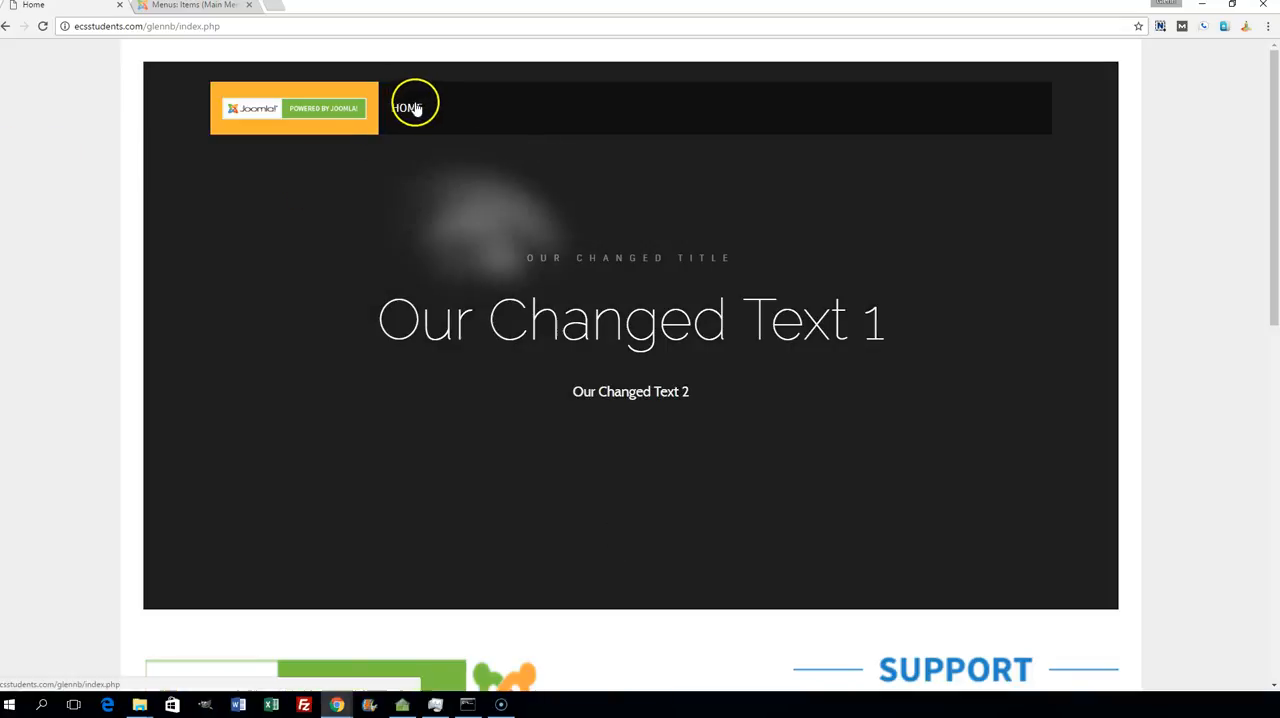
left_click(225, 6)
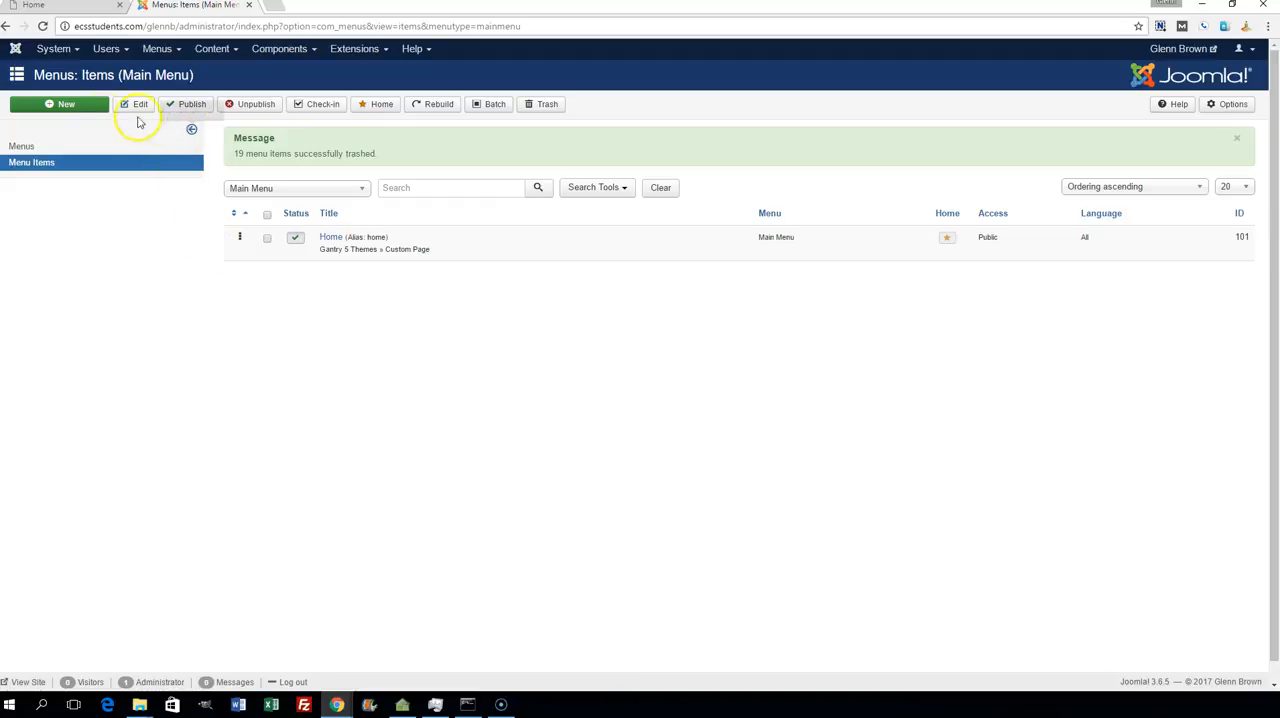
- Start a new Main Menu item and set its type to the system link Text Separator
left_click(65, 105)
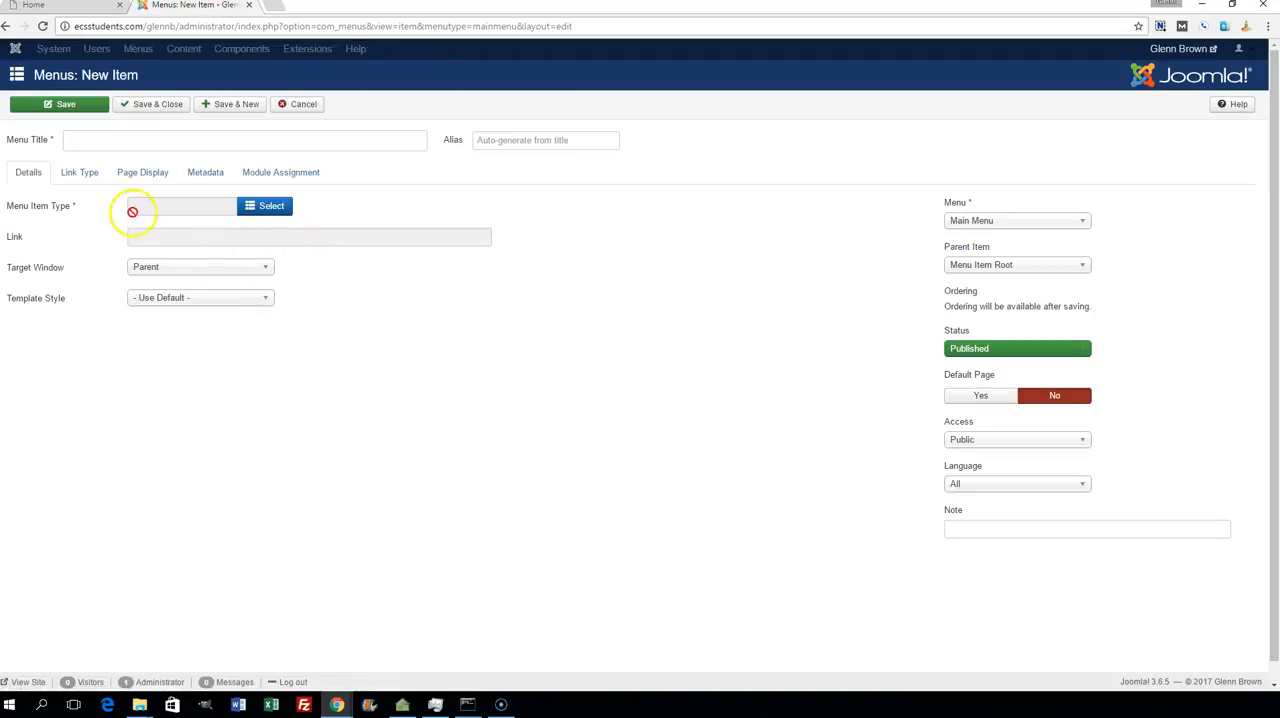
left_click(268, 206)
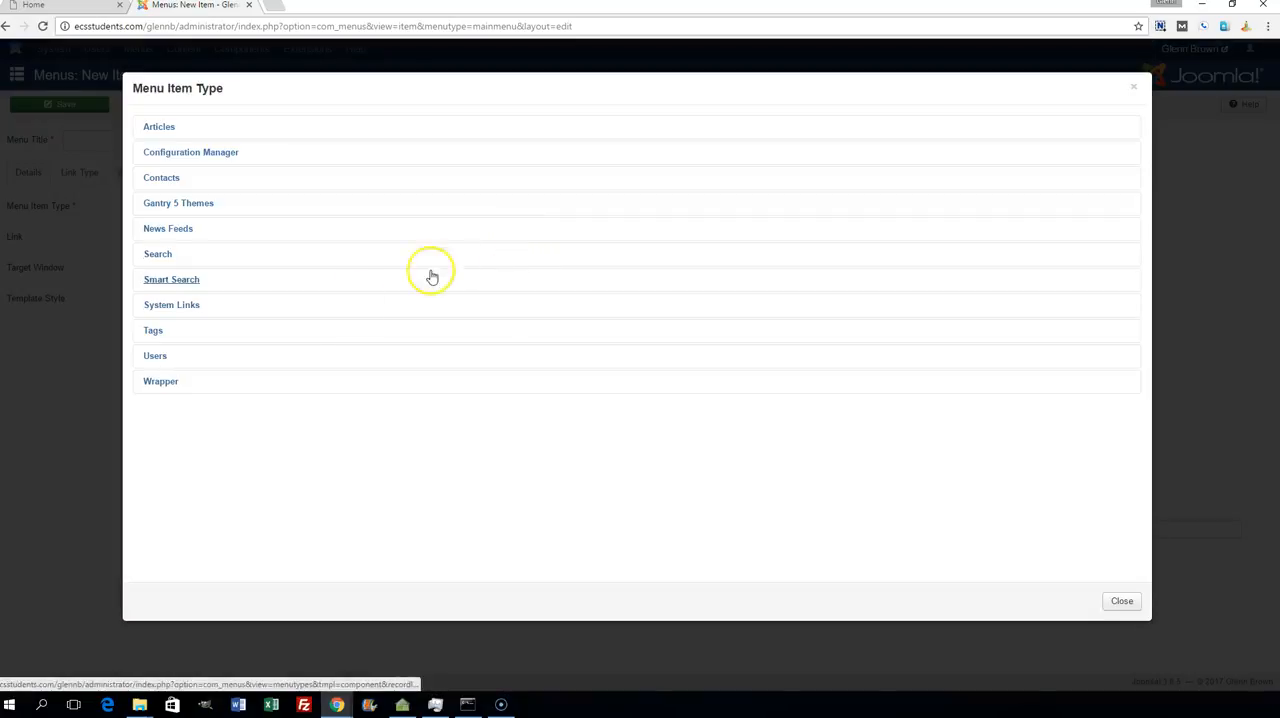
left_click(172, 306)
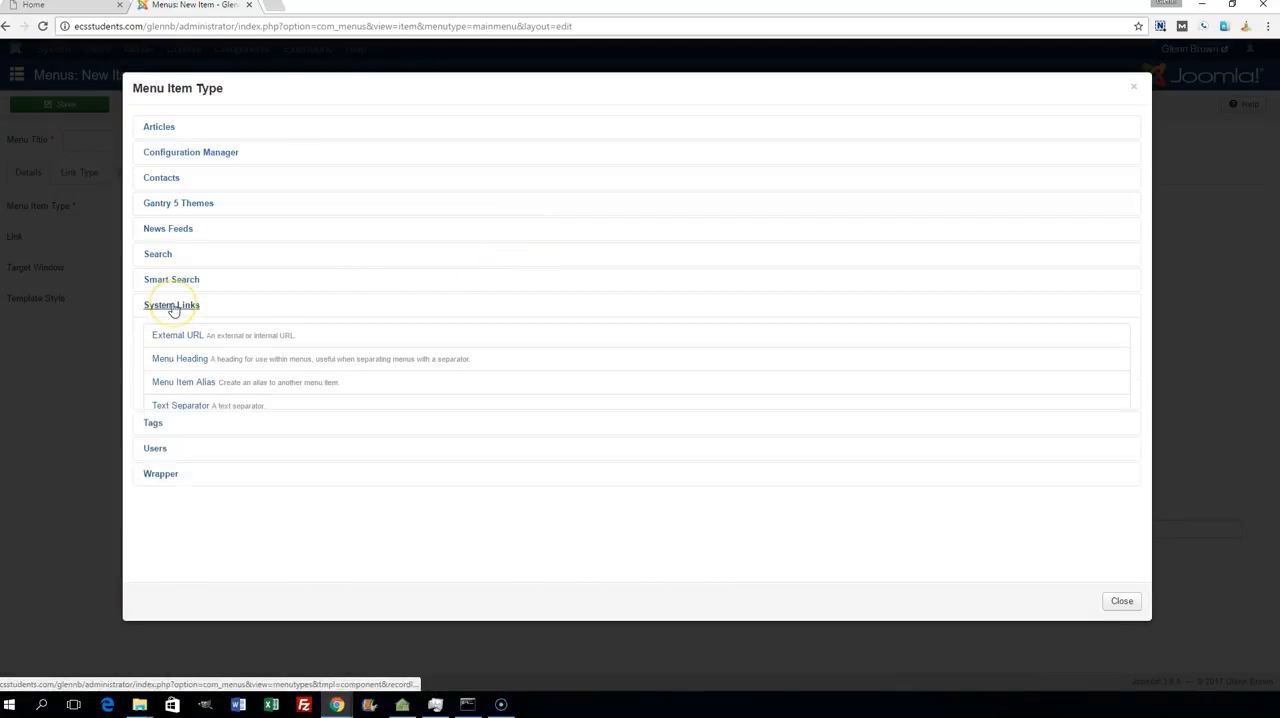
left_click(172, 406)
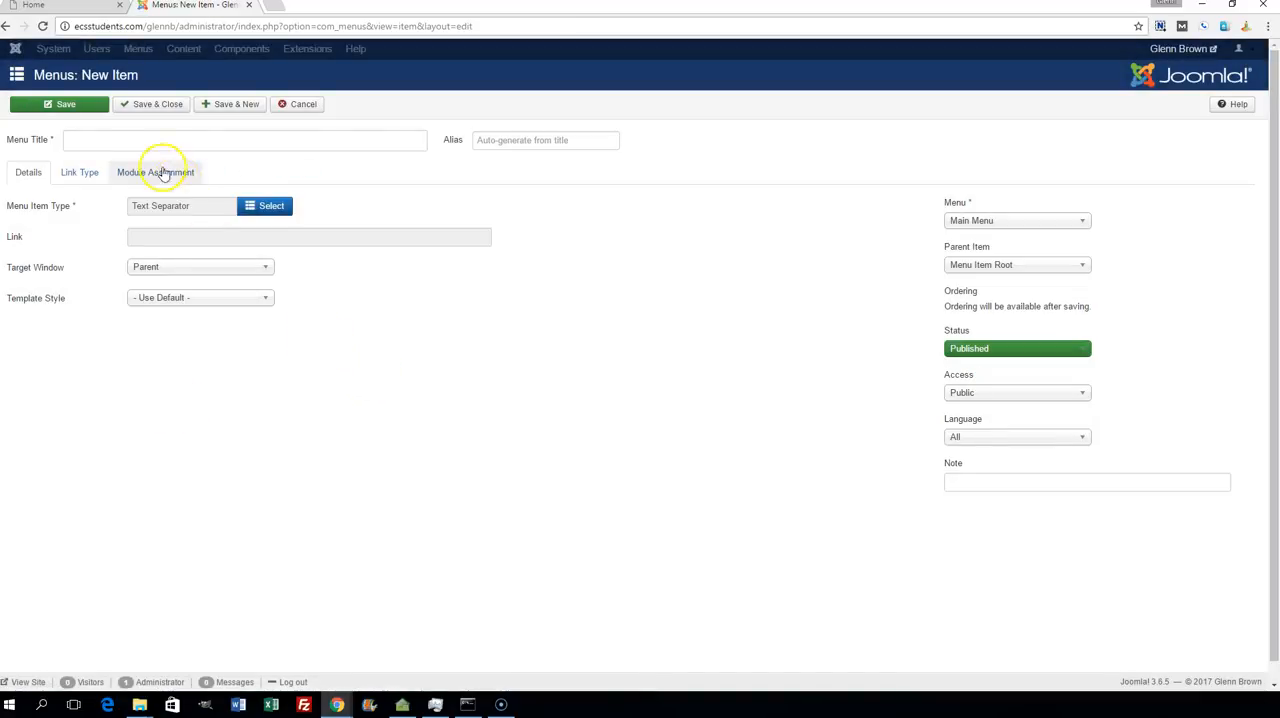
- Title the text separator Matthew and save it, opening a blank form for another Main Menu item
left_click(144, 139)
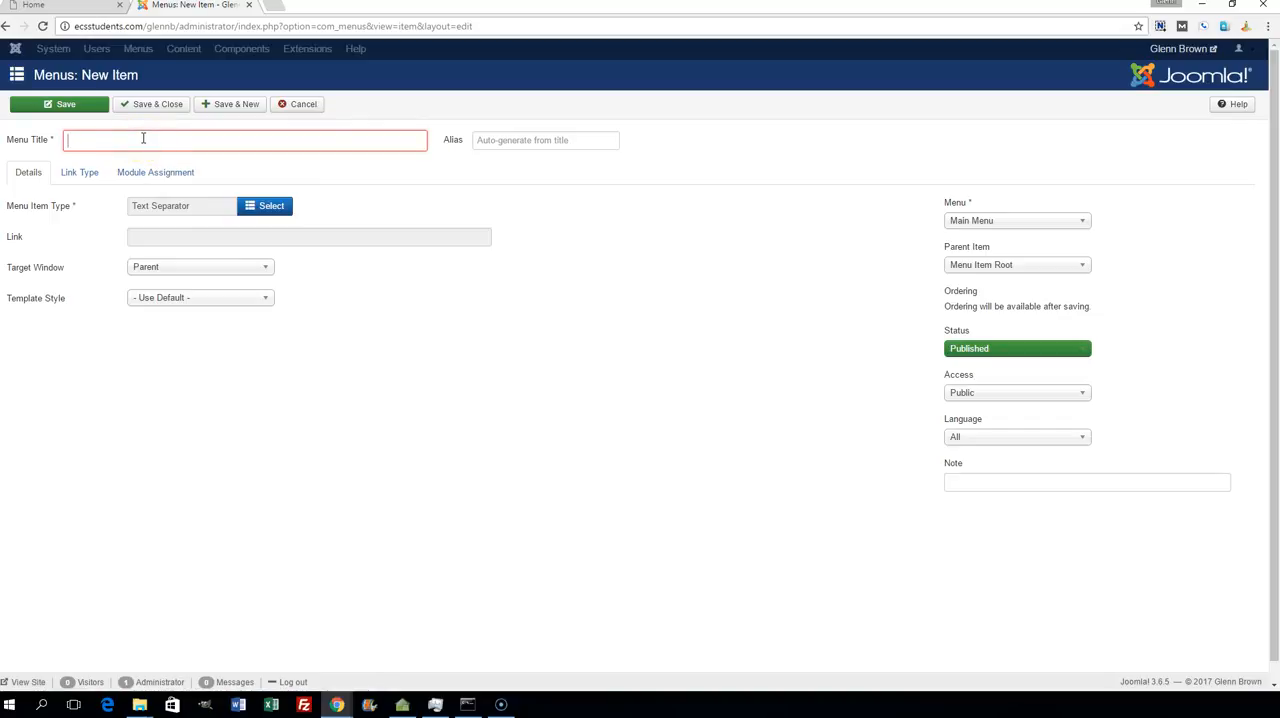
type("Ma")
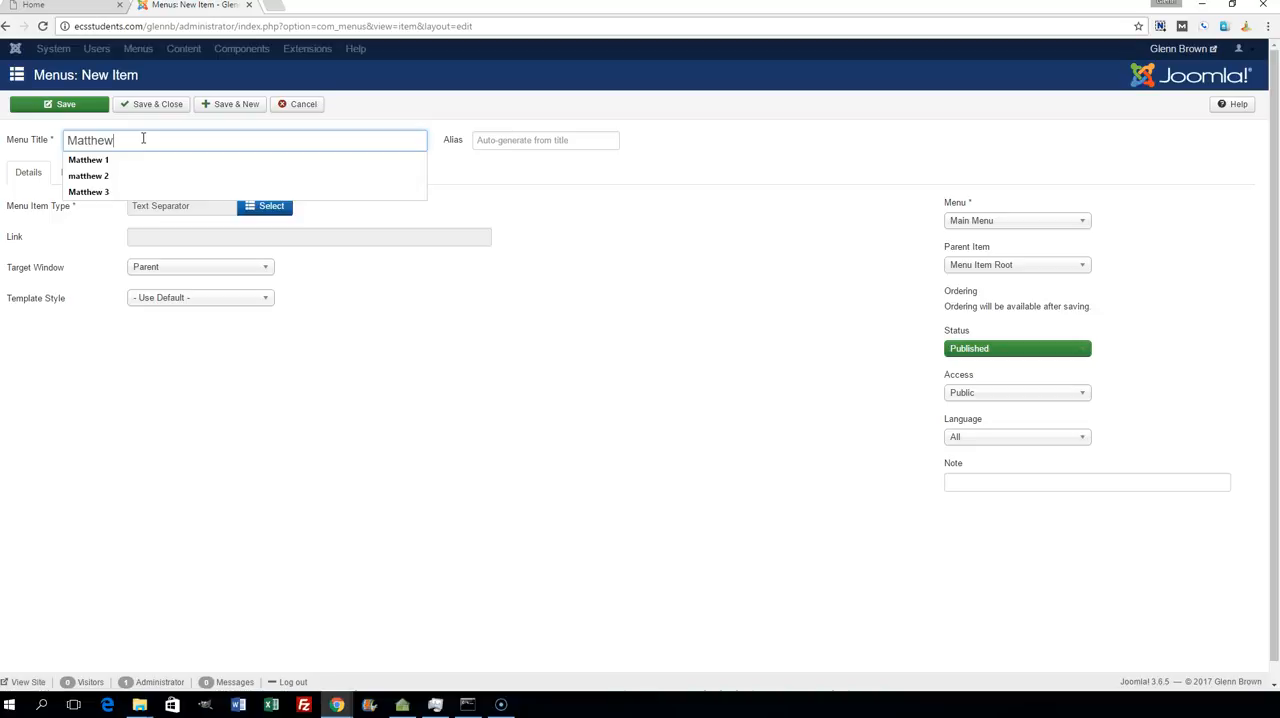
type("tthew")
left_click(237, 106)
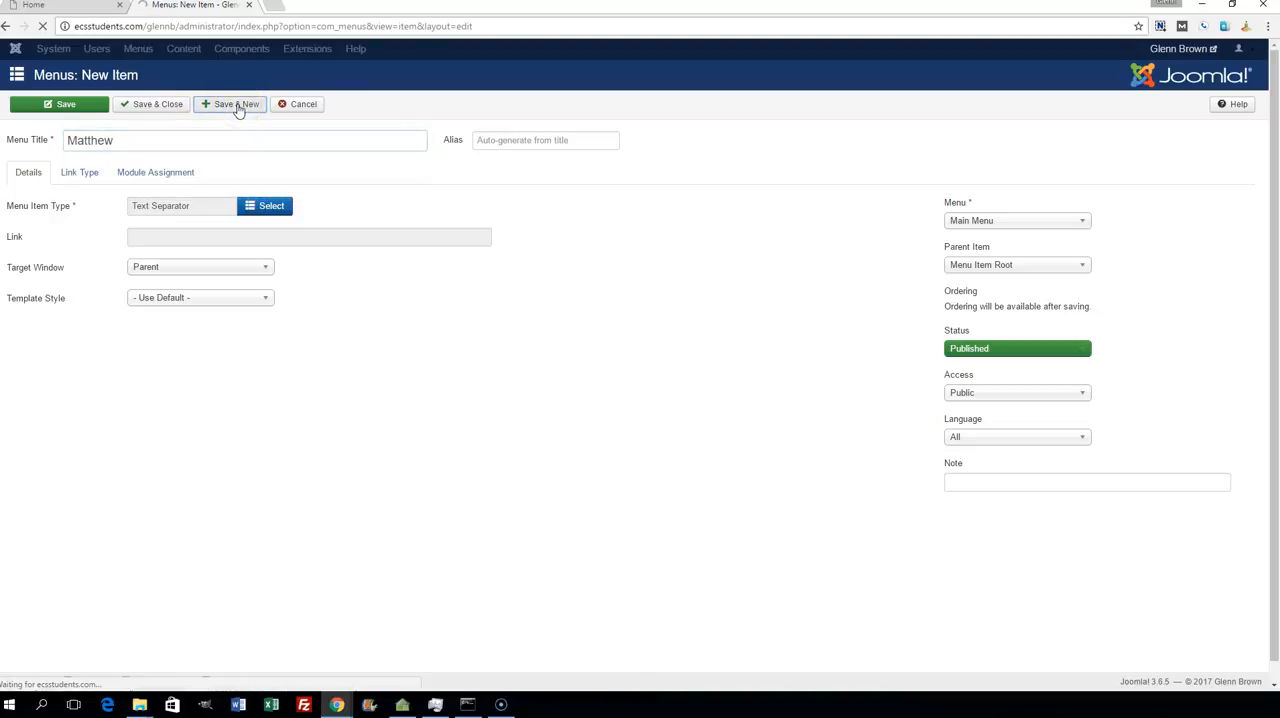
- Set the new menu item's type to Single Article and choose the article Matthew 1
left_click(270, 256)
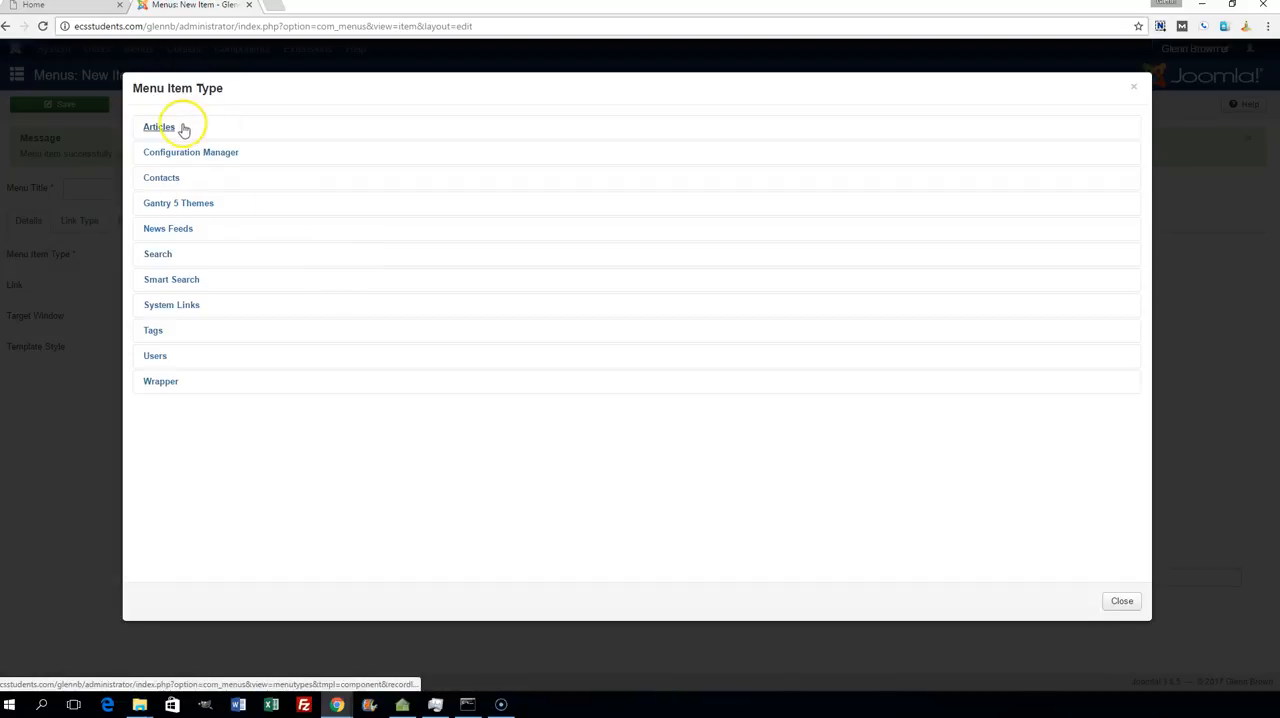
left_click(170, 129)
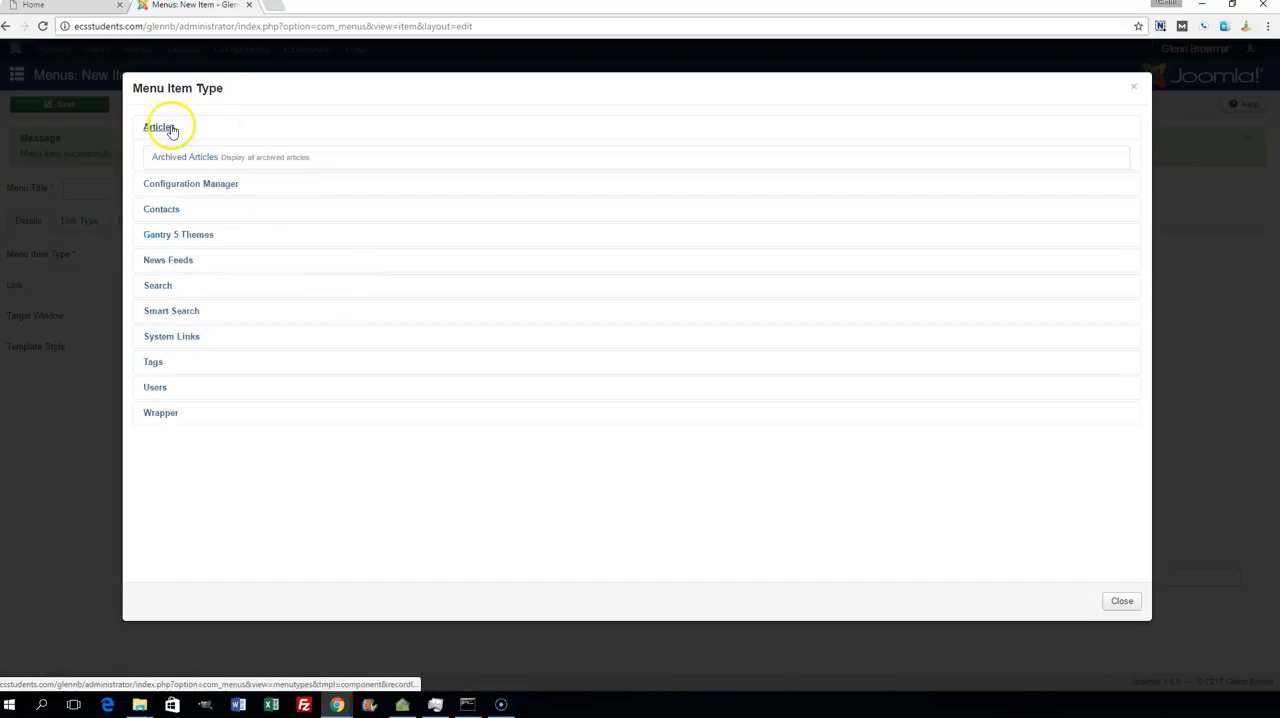
left_click(190, 298)
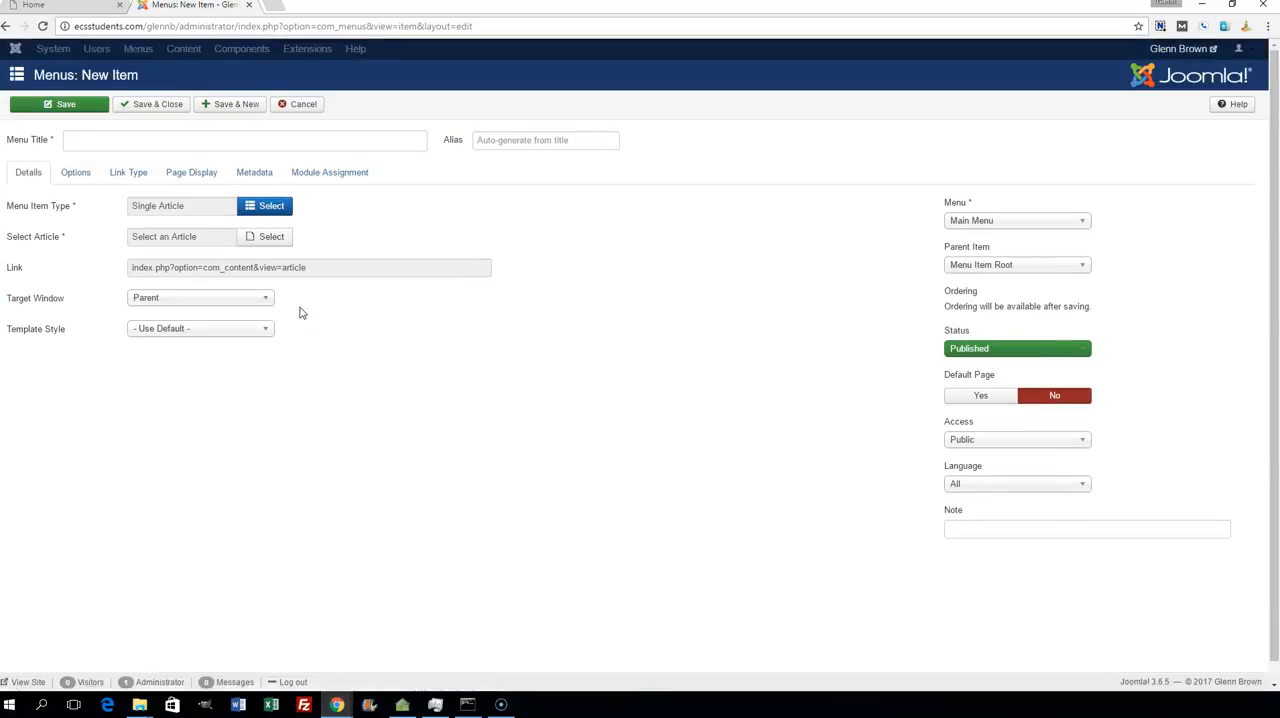
left_click(268, 240)
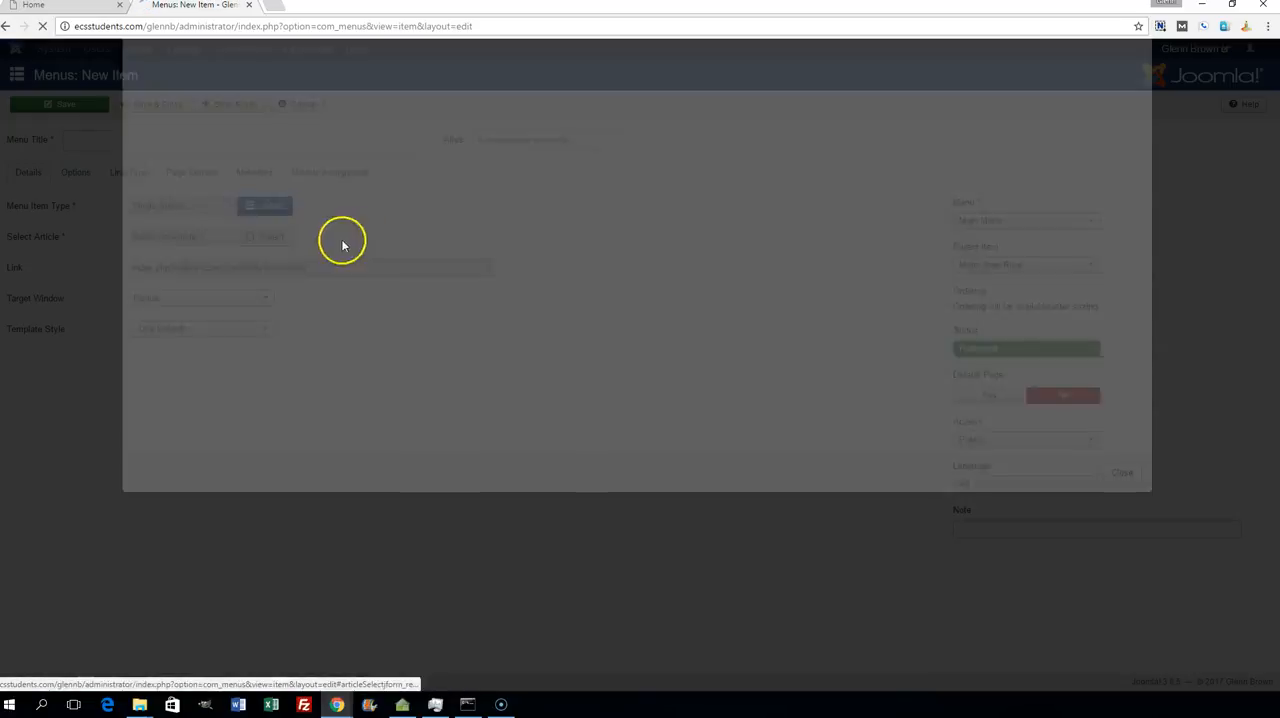
left_click(197, 241)
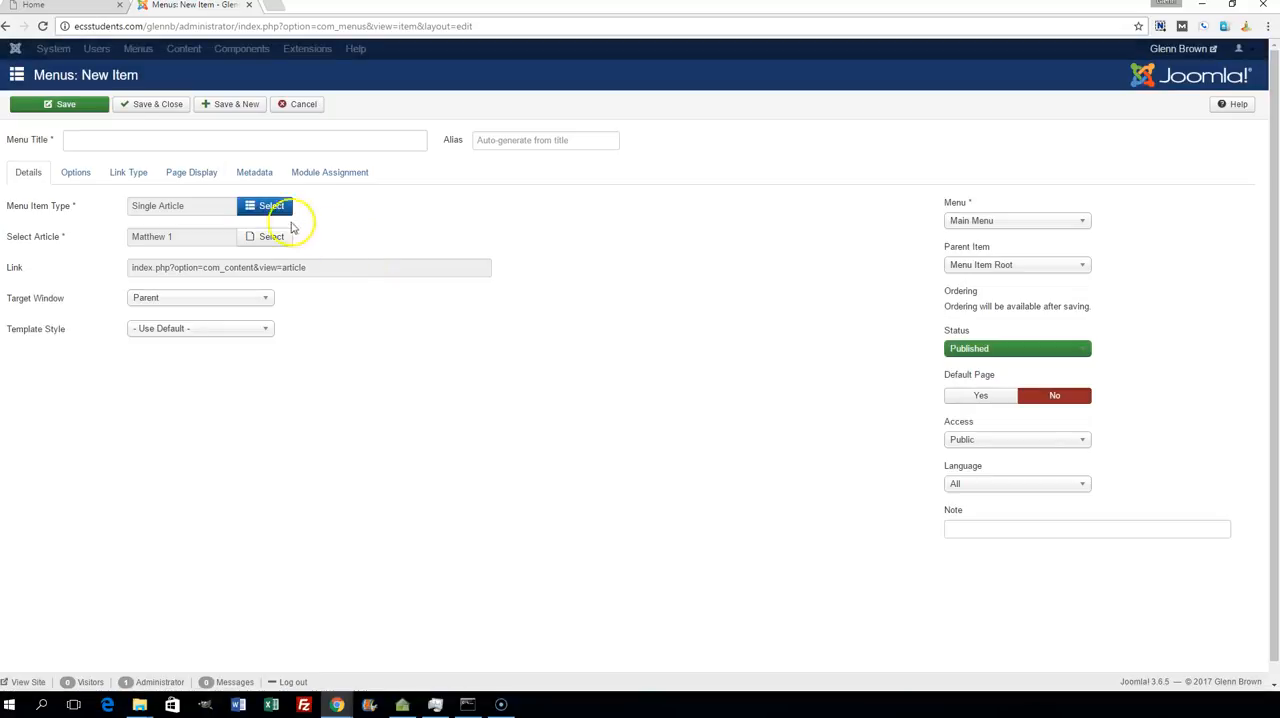
- Title the menu item Chapter 1 and save it, opening a blank form for another item
left_click(122, 137)
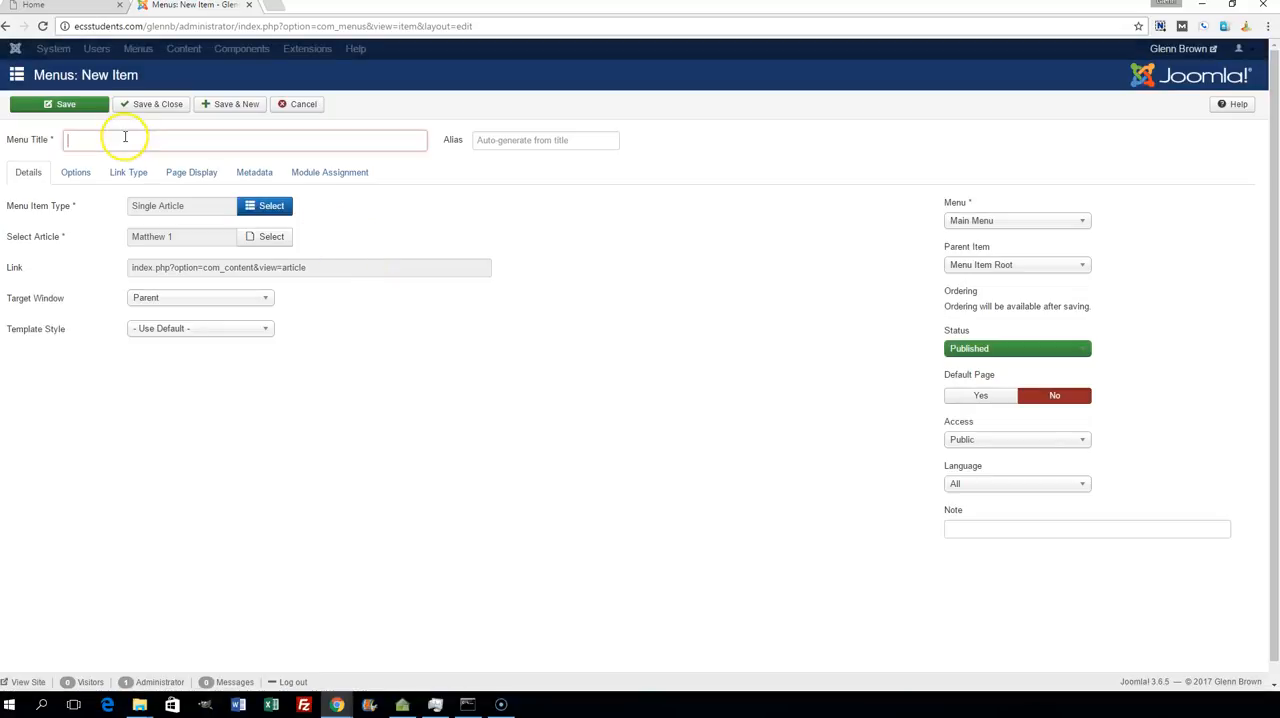
type("Ma")
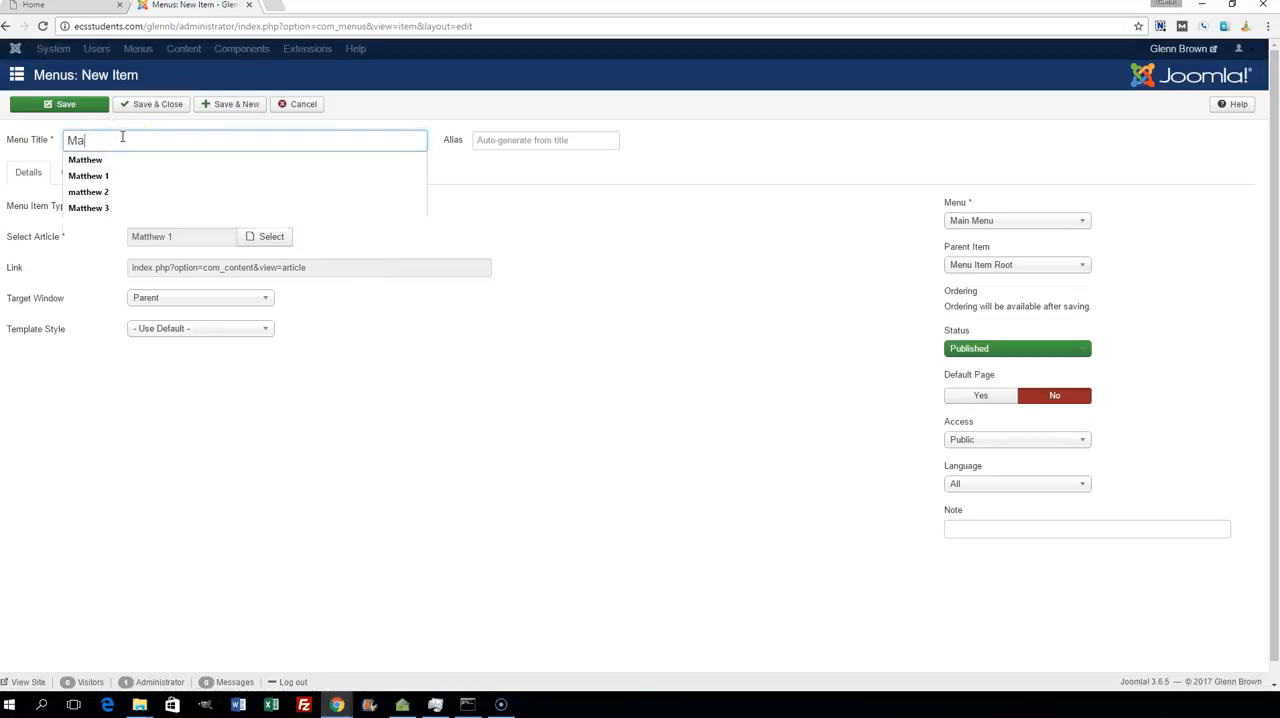
type("tthew 1")
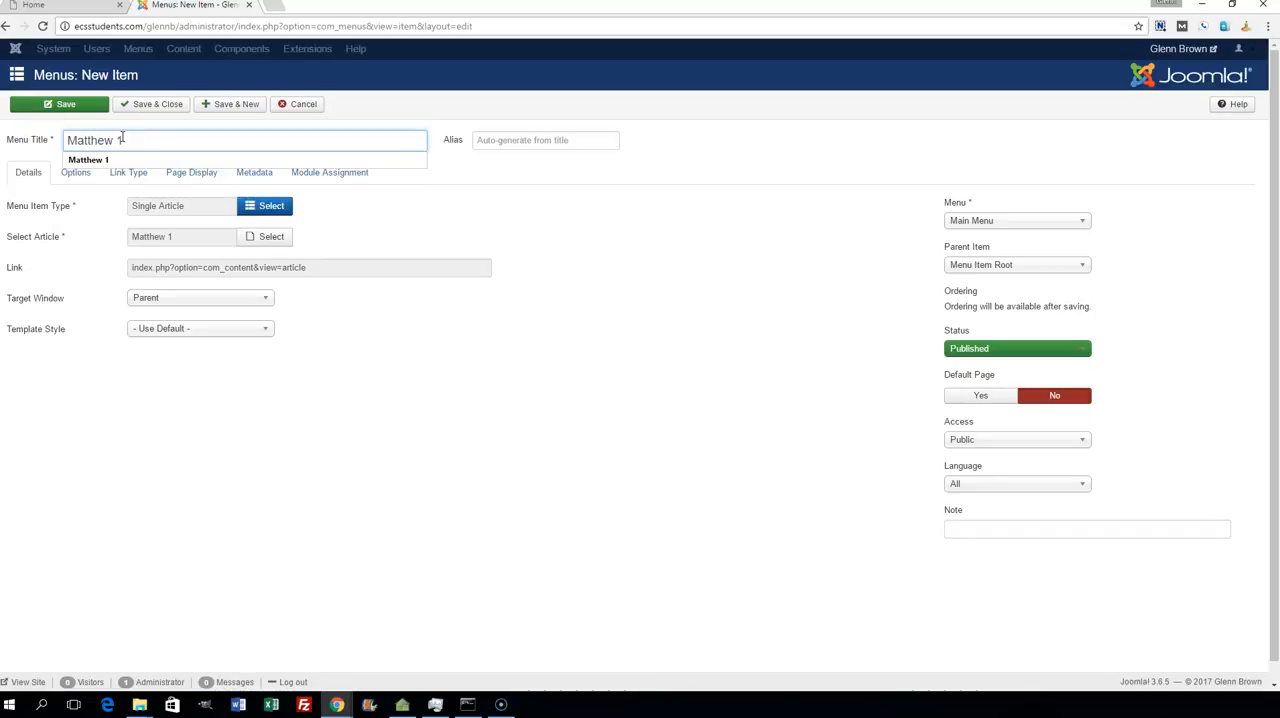
left_click_drag(143, 143, 58, 130)
type("Chapter")
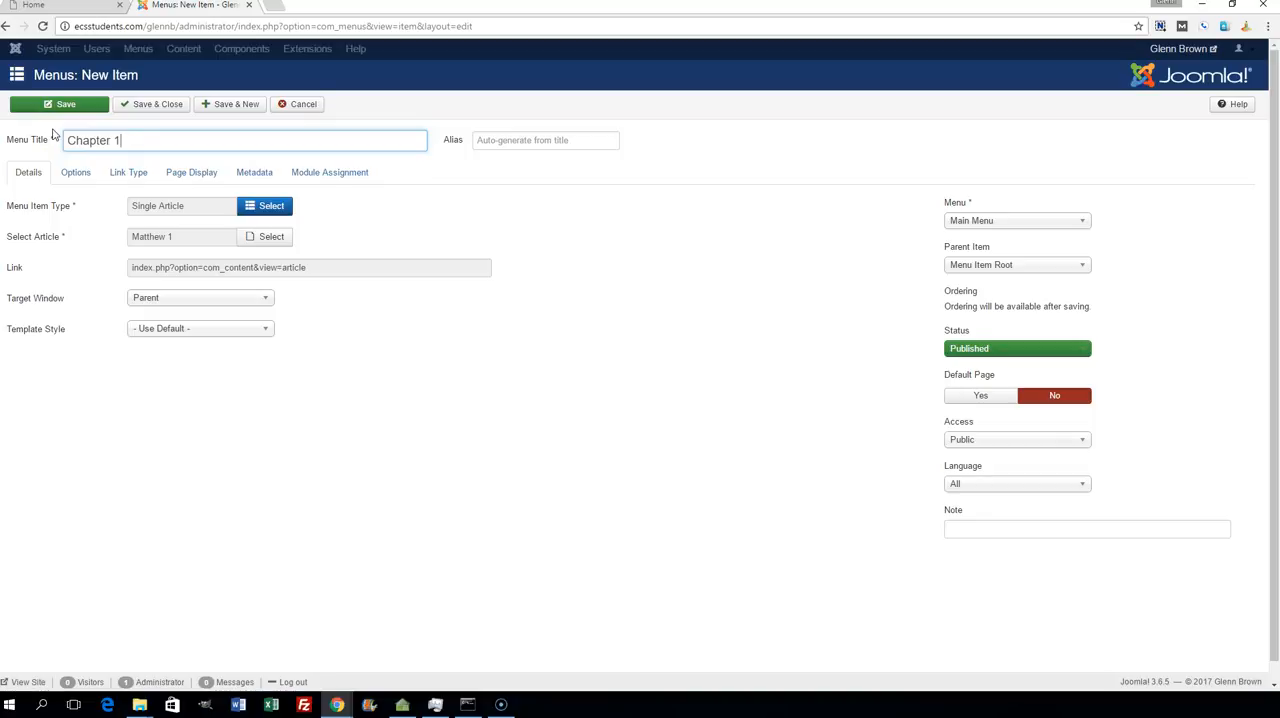
left_click(228, 105)
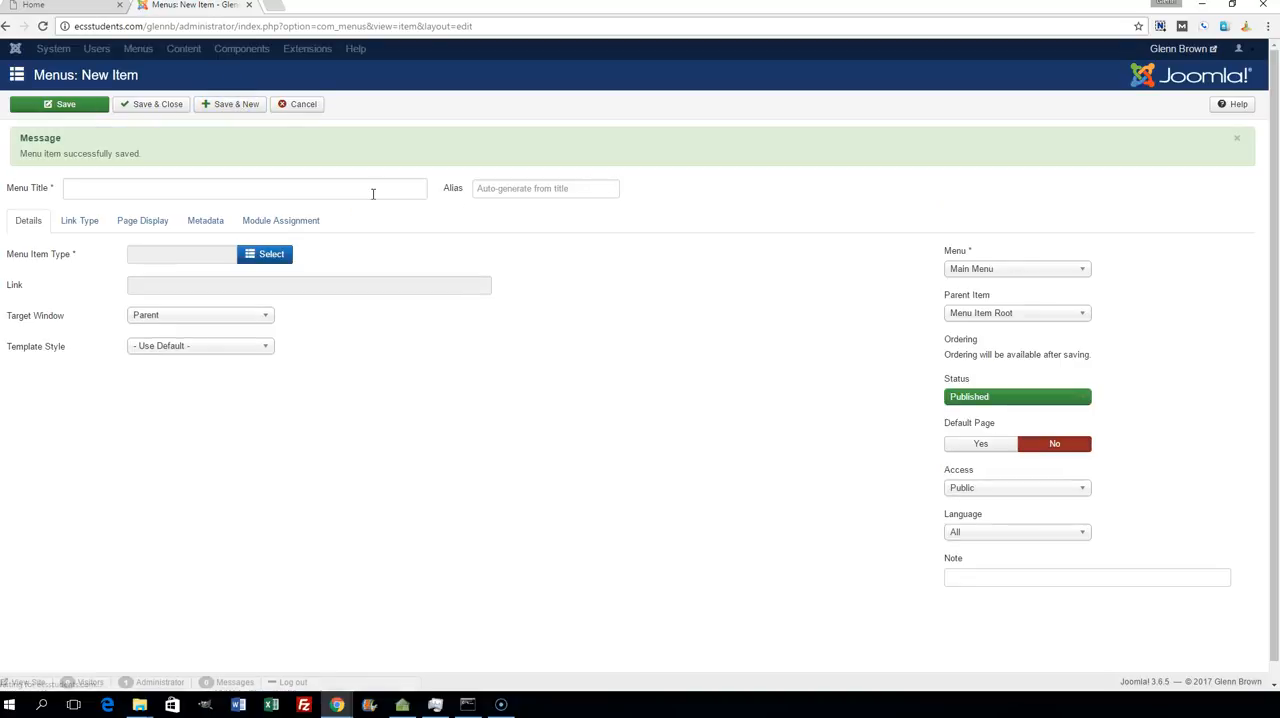
- Enter Chaper 2 as the title of the new menu item
left_click(229, 188)
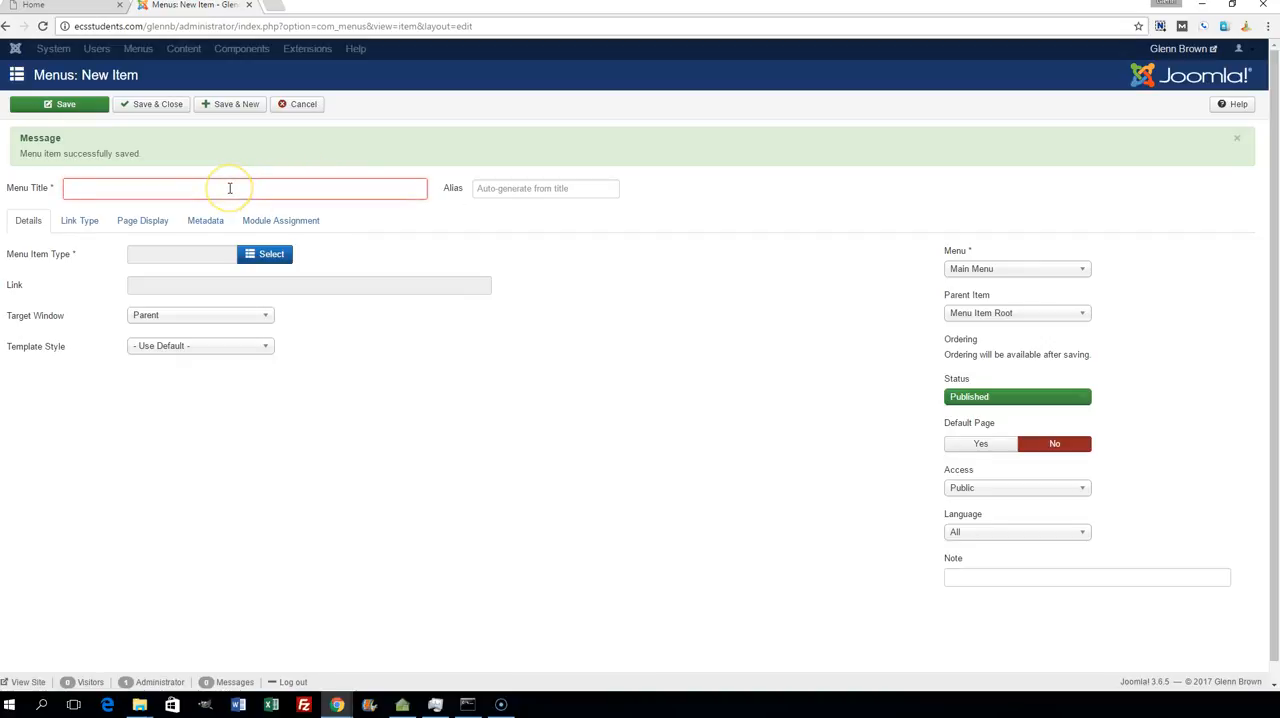
type("Chaper 2")
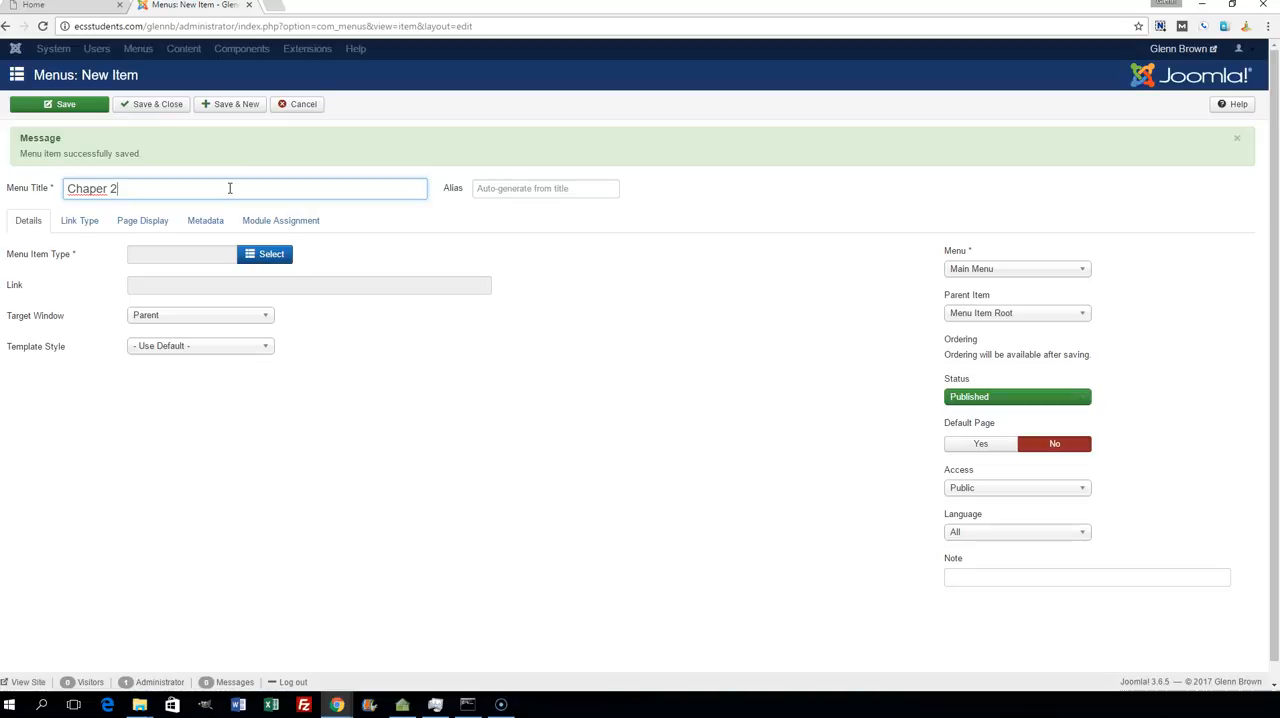
- Set the menu item's type to Single Article and choose the article matthew 2
left_click(288, 256)
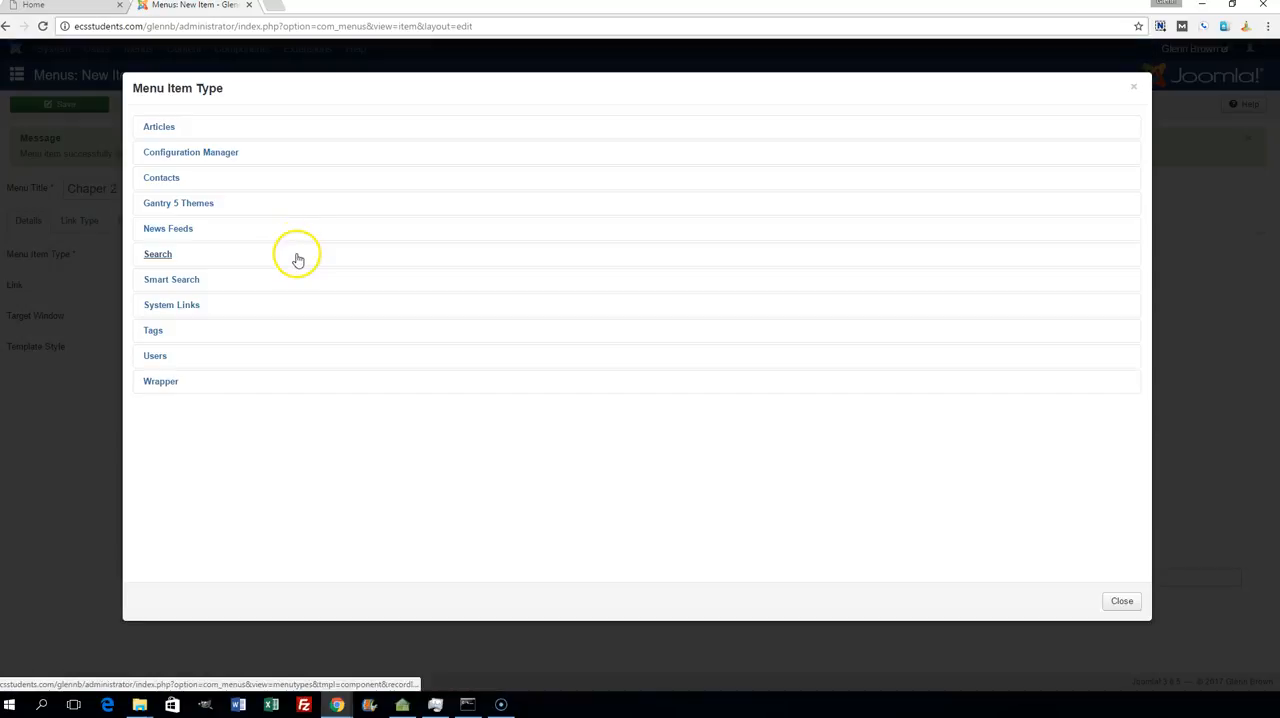
left_click(160, 128)
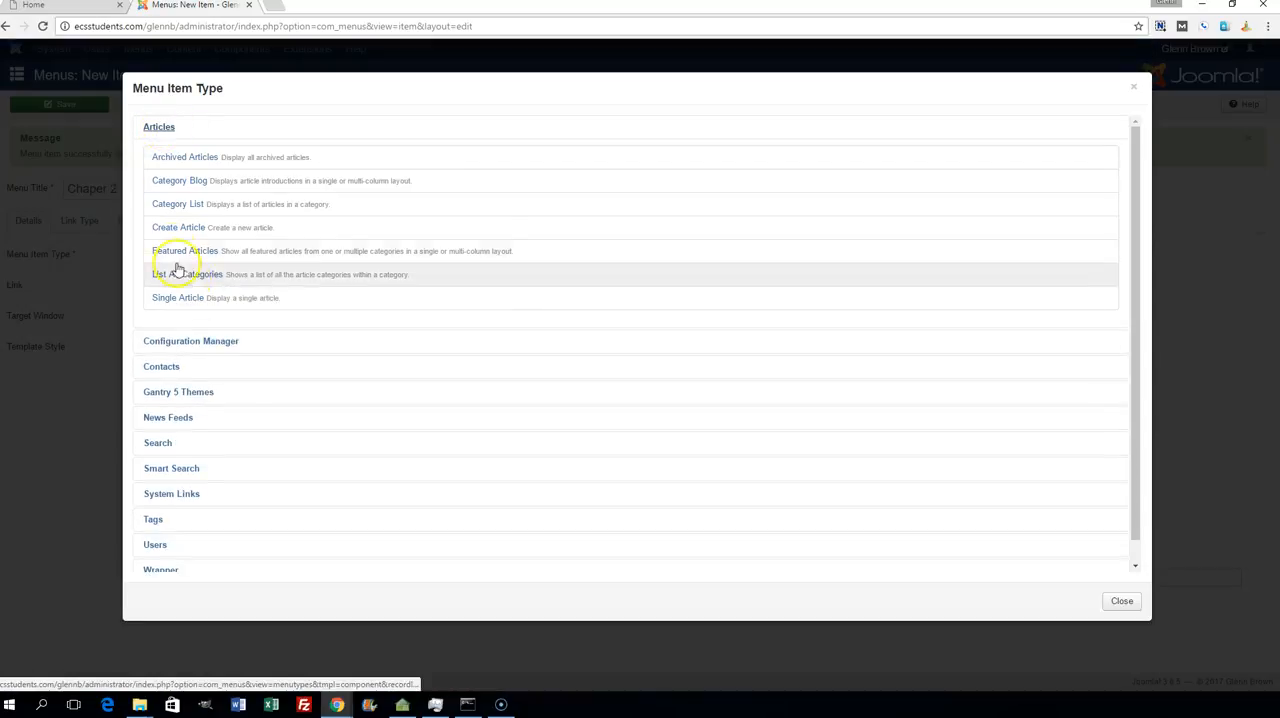
left_click(190, 298)
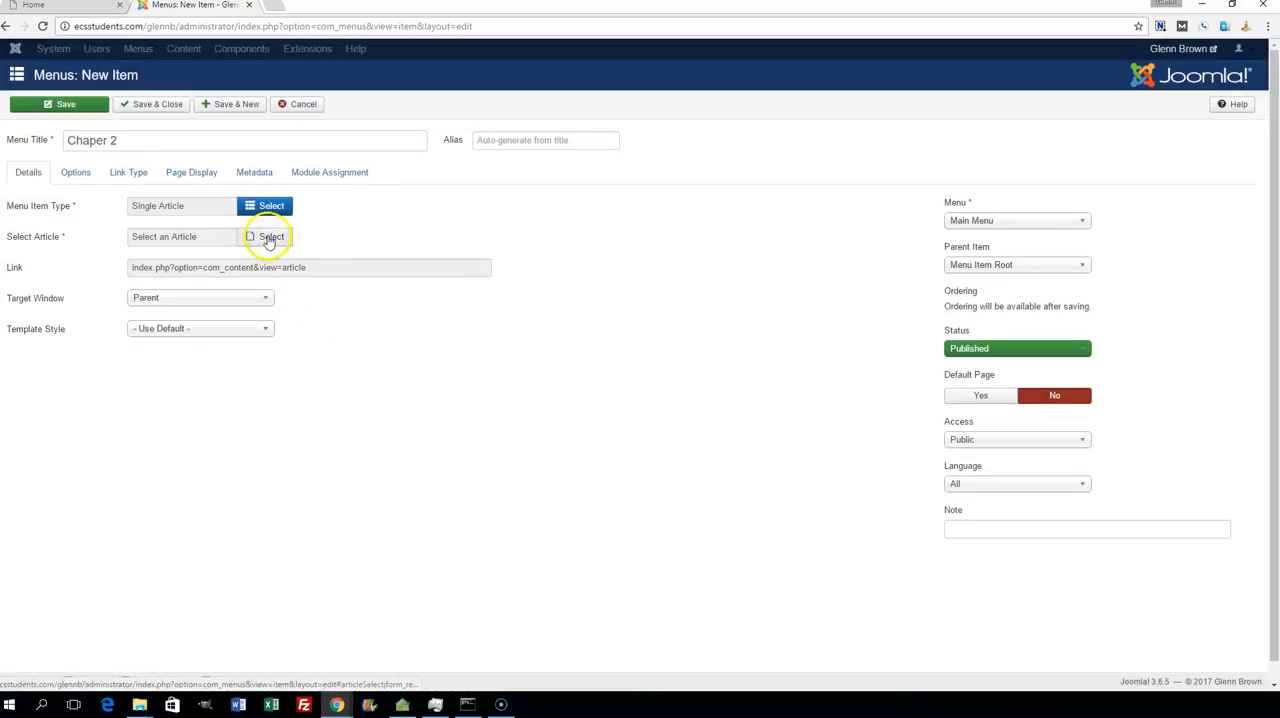
left_click(267, 238)
left_click(194, 209)
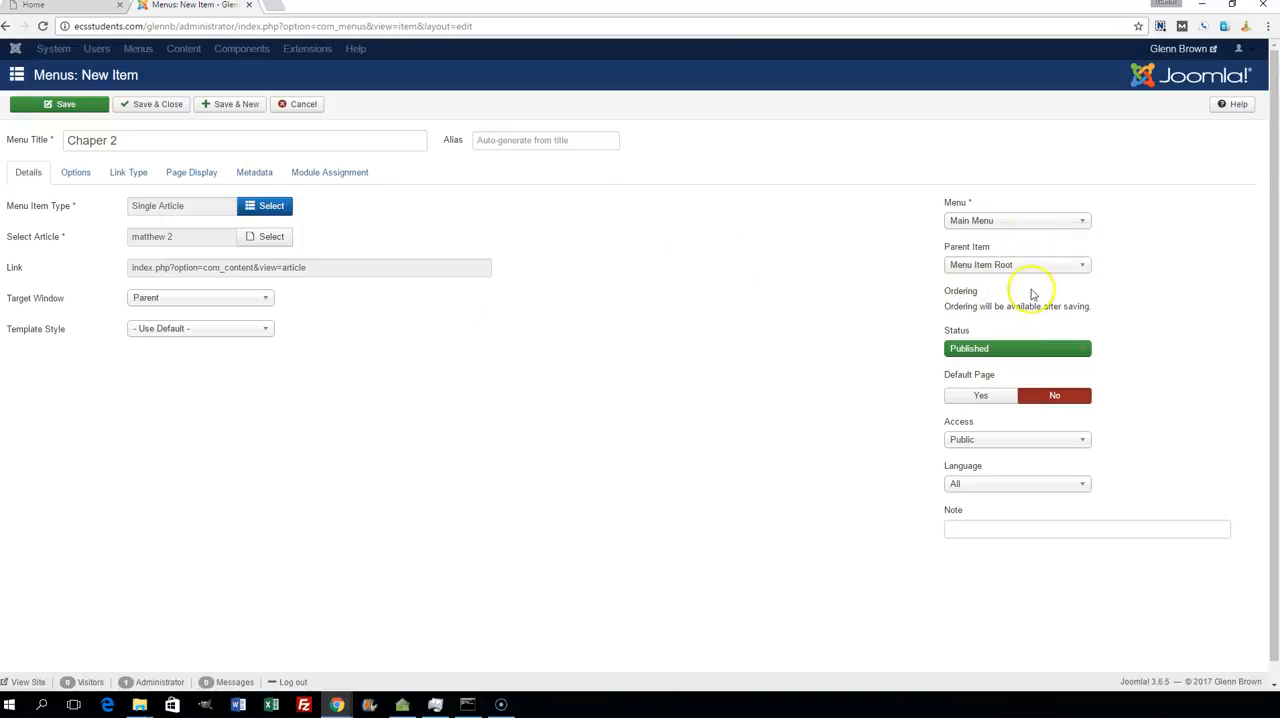
- Make Matthew the parent of this menu item and save it, opening a blank form for another item
left_click(1083, 268)
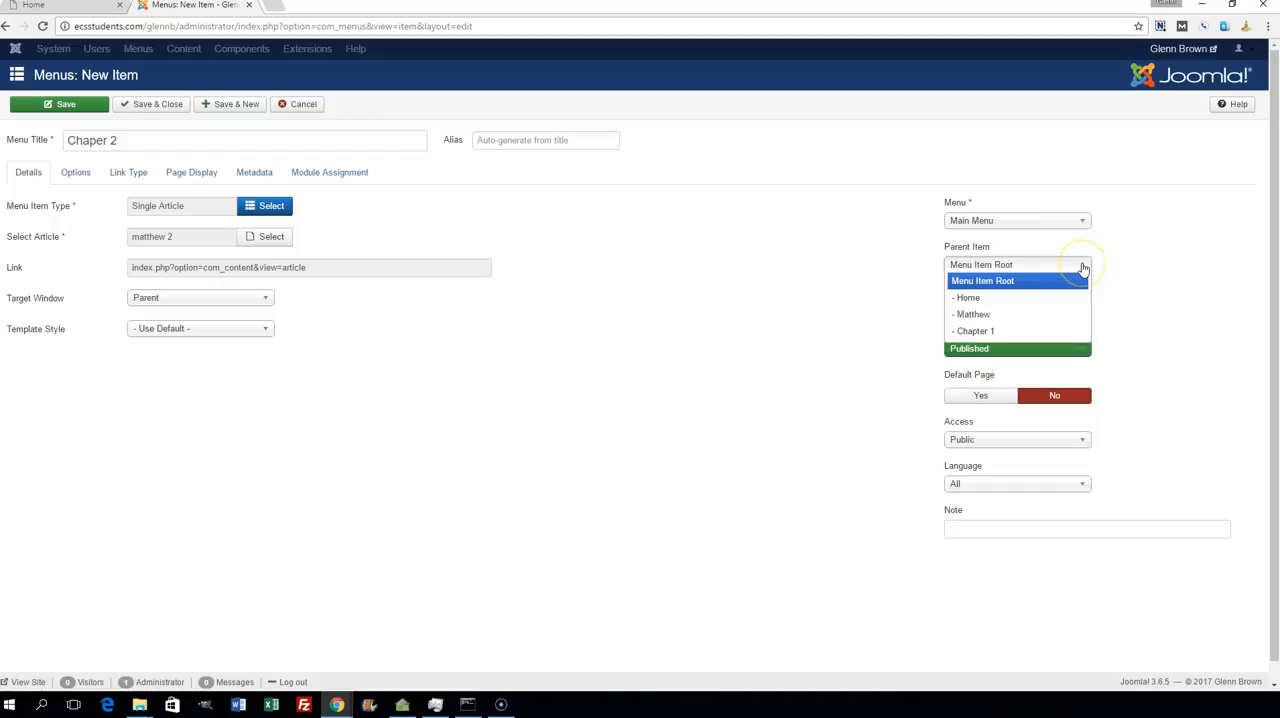
left_click(975, 314)
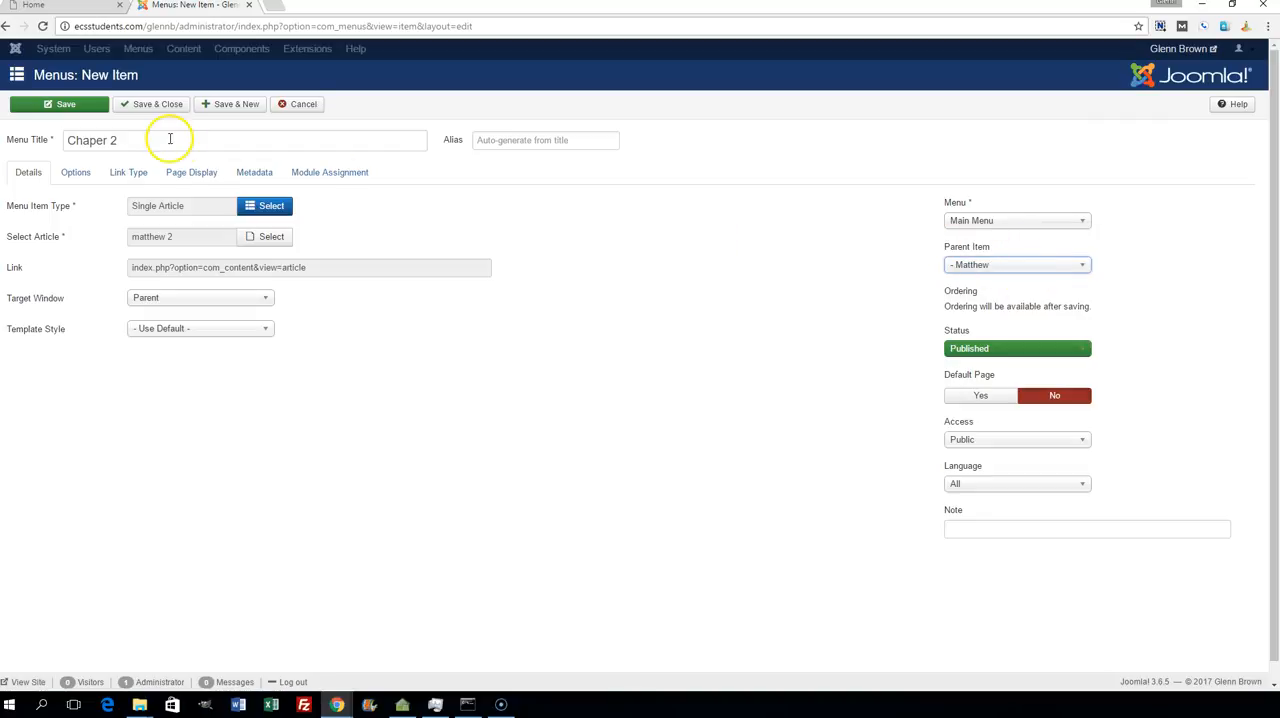
left_click(224, 105)
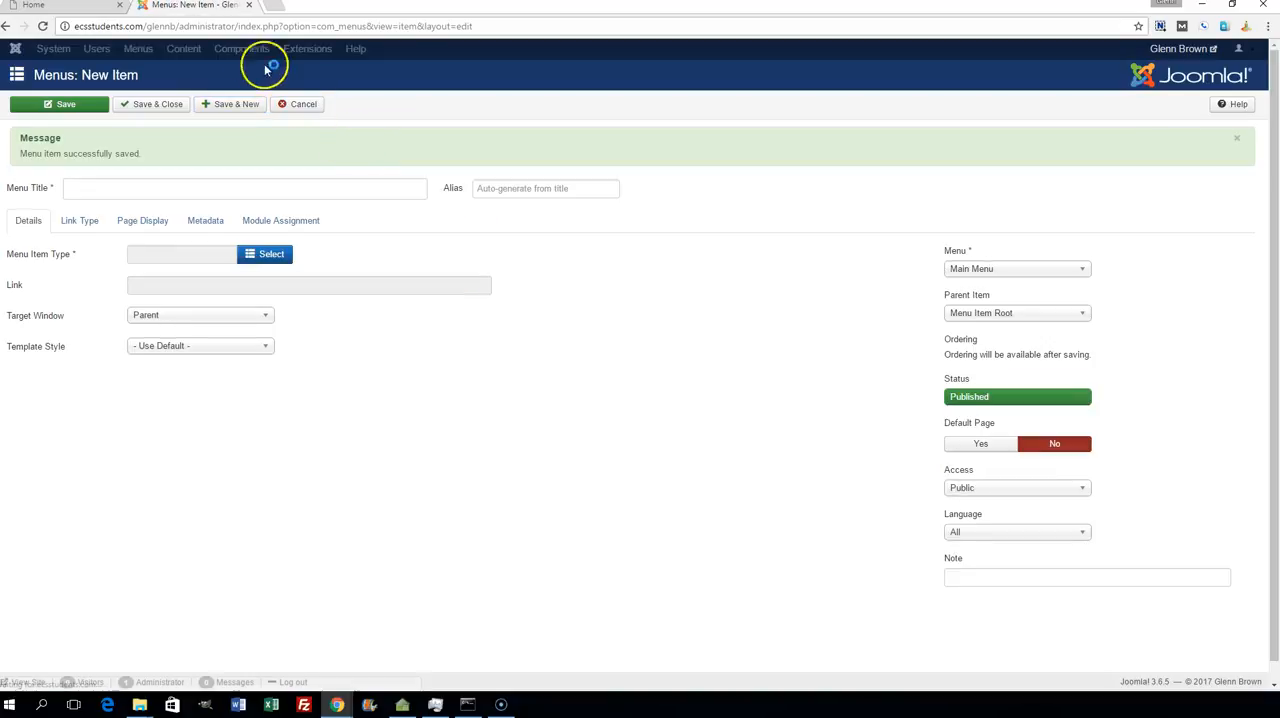
- Reload the live site's Home page to check its navigation menu, and return to the new menu item form
left_click(45, 7)
left_click(43, 27)
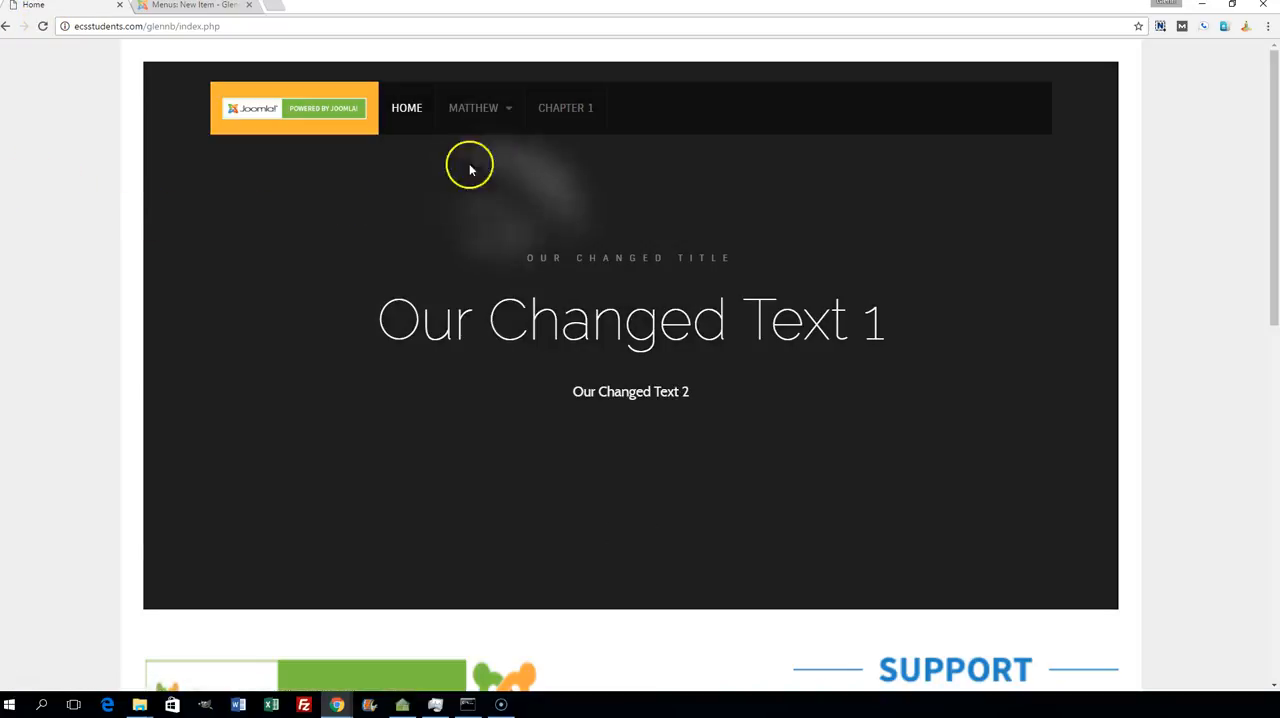
mouse_move(500, 110)
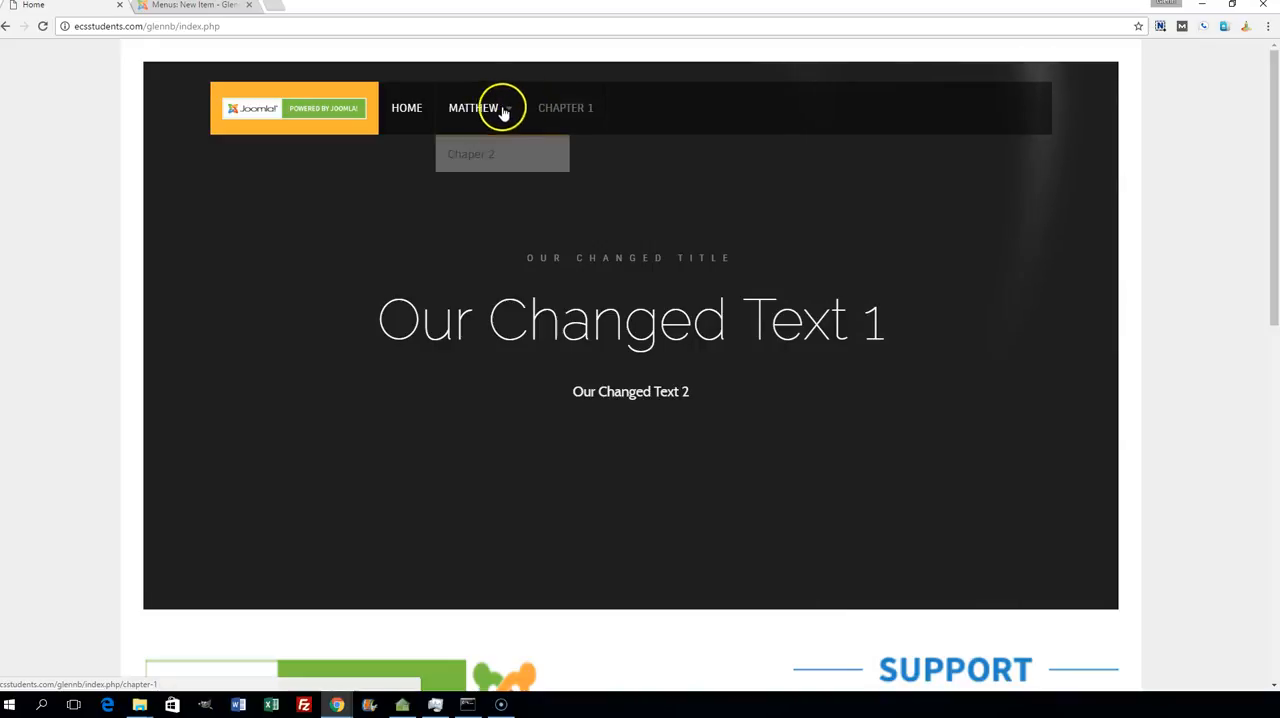
left_click(145, 6)
- Title the new menu item Chaper 3 and set it up as a Single Article item showing the article Matthew 3
left_click(155, 188)
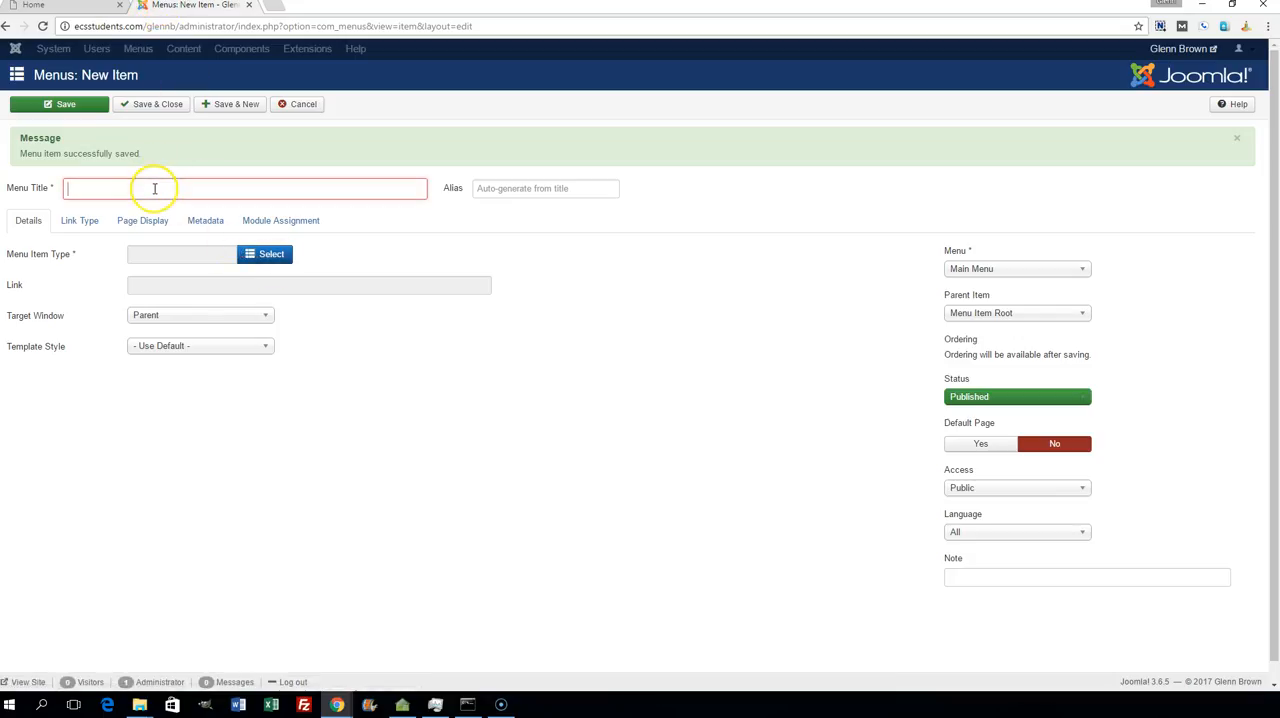
type("Chaper 3")
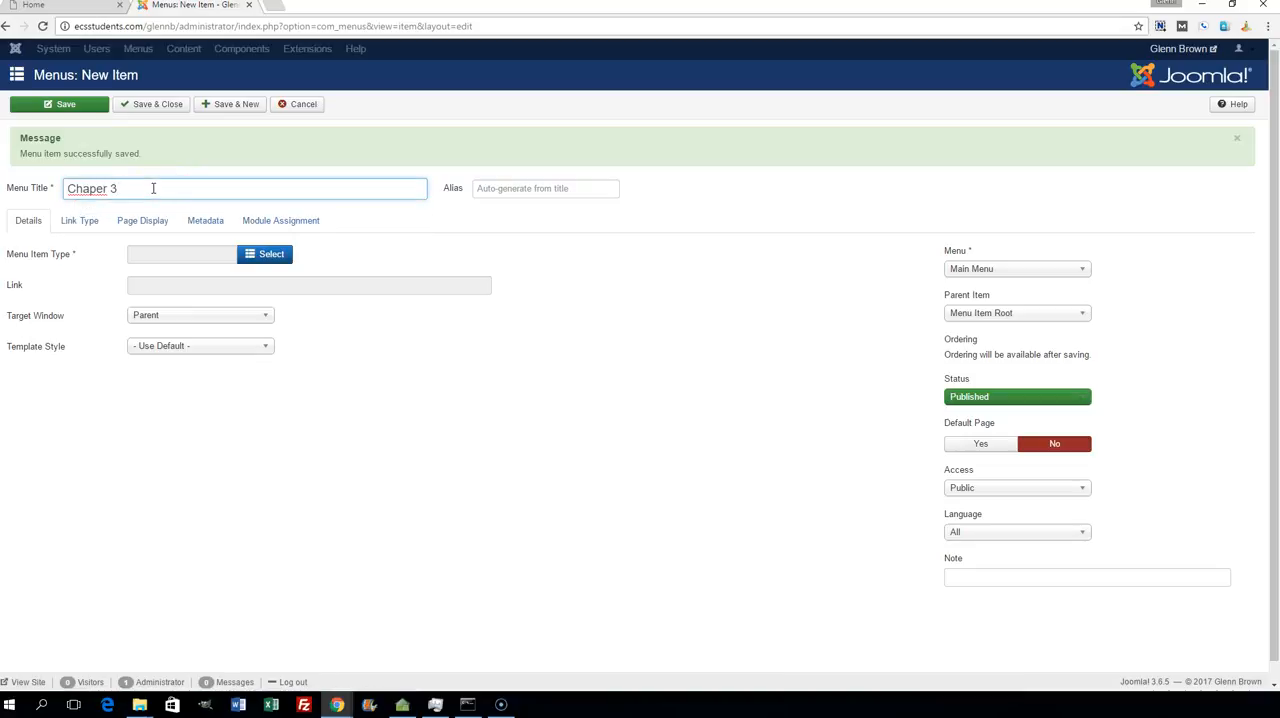
left_click(271, 253)
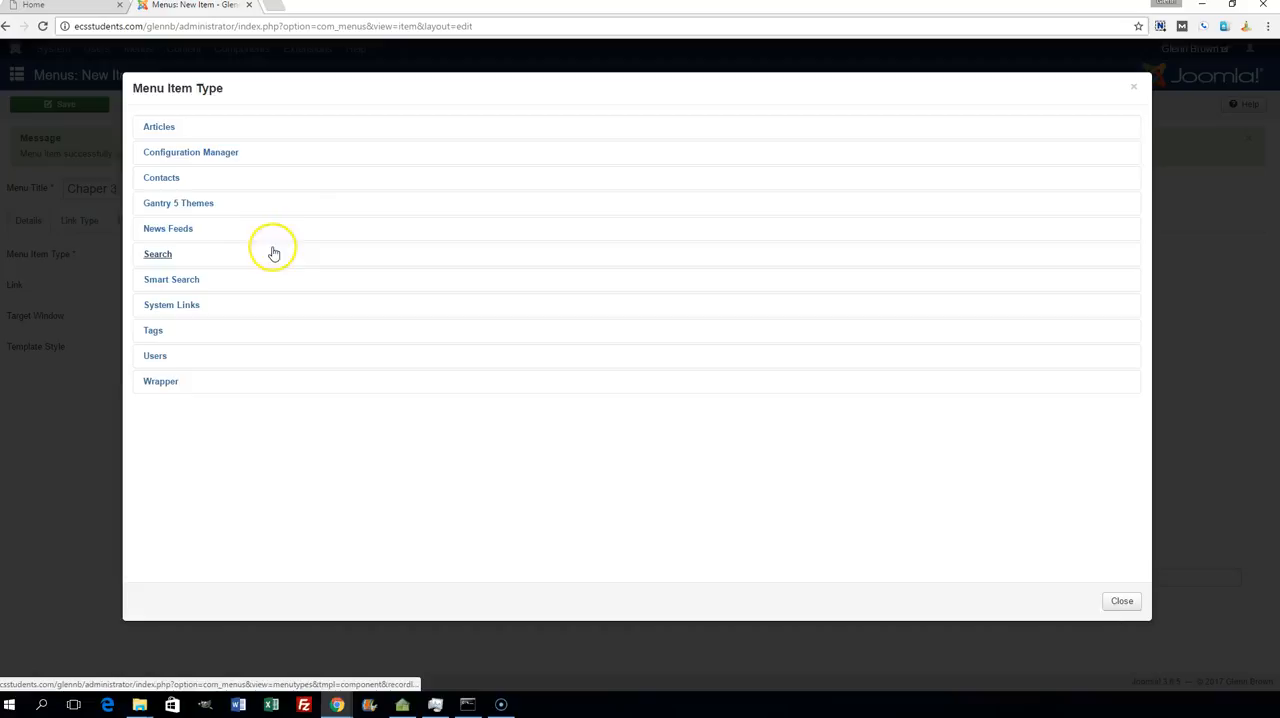
left_click(166, 128)
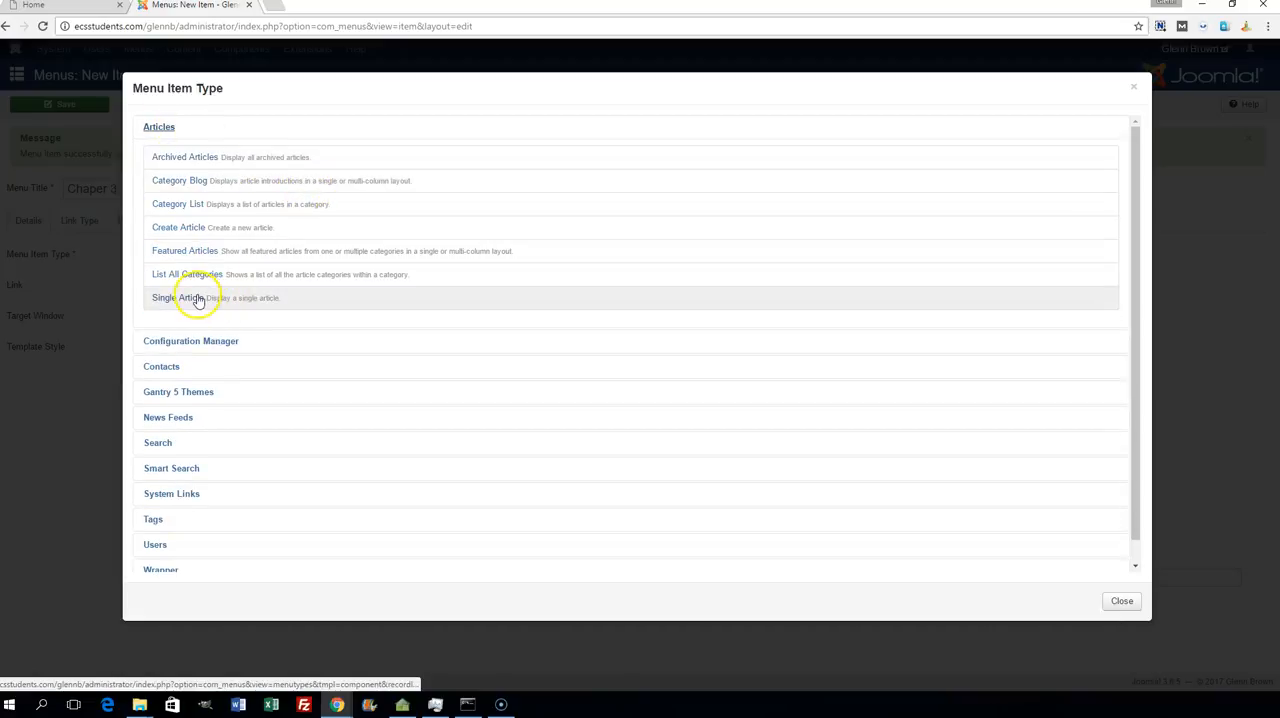
left_click(200, 296)
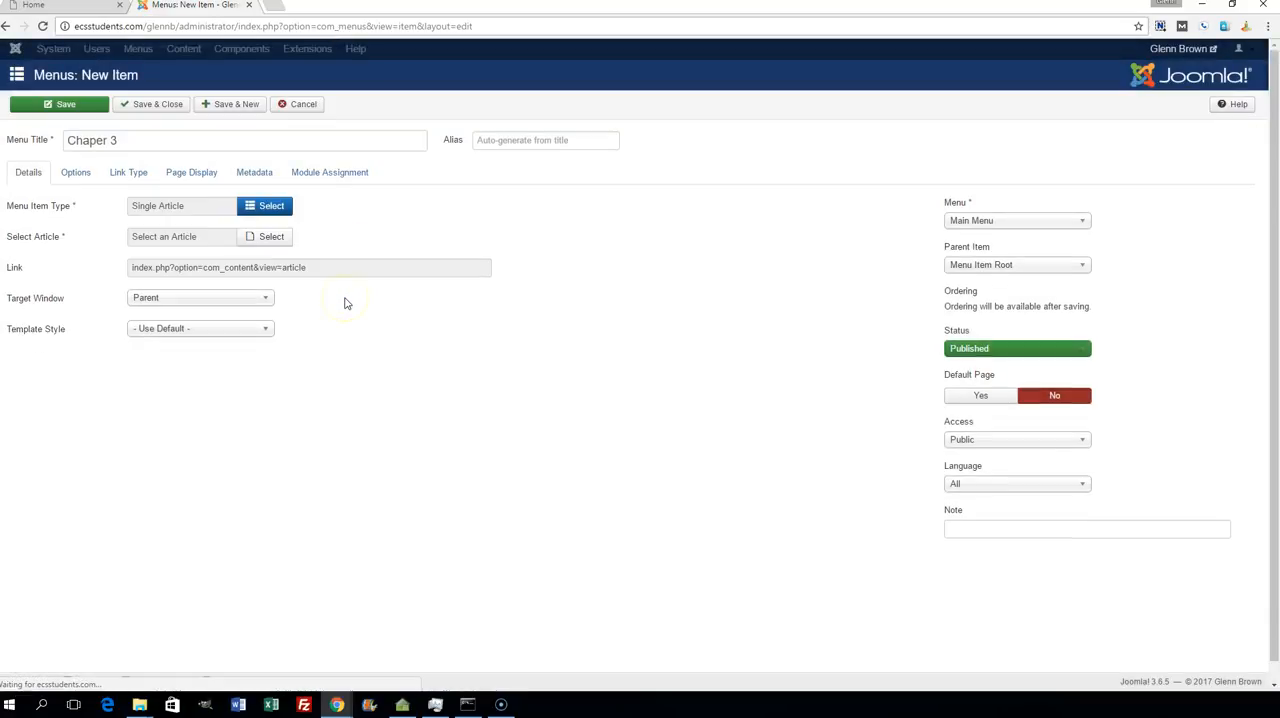
left_click(265, 237)
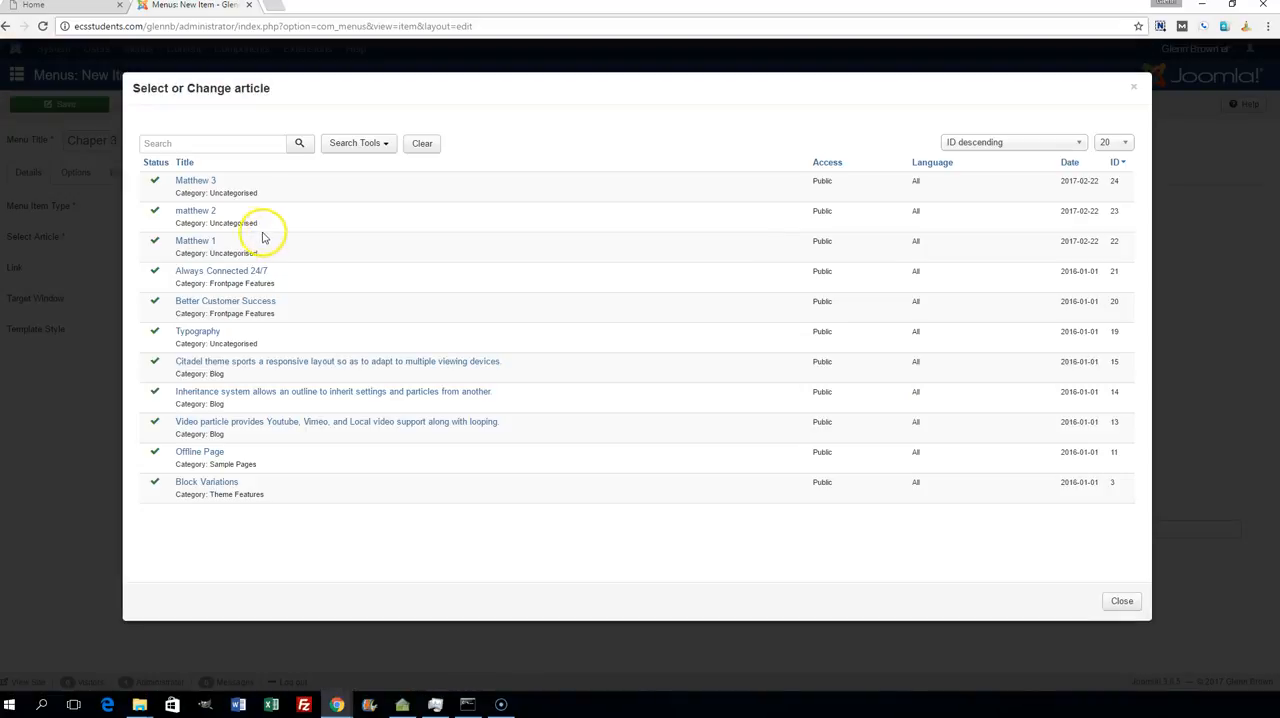
left_click(197, 182)
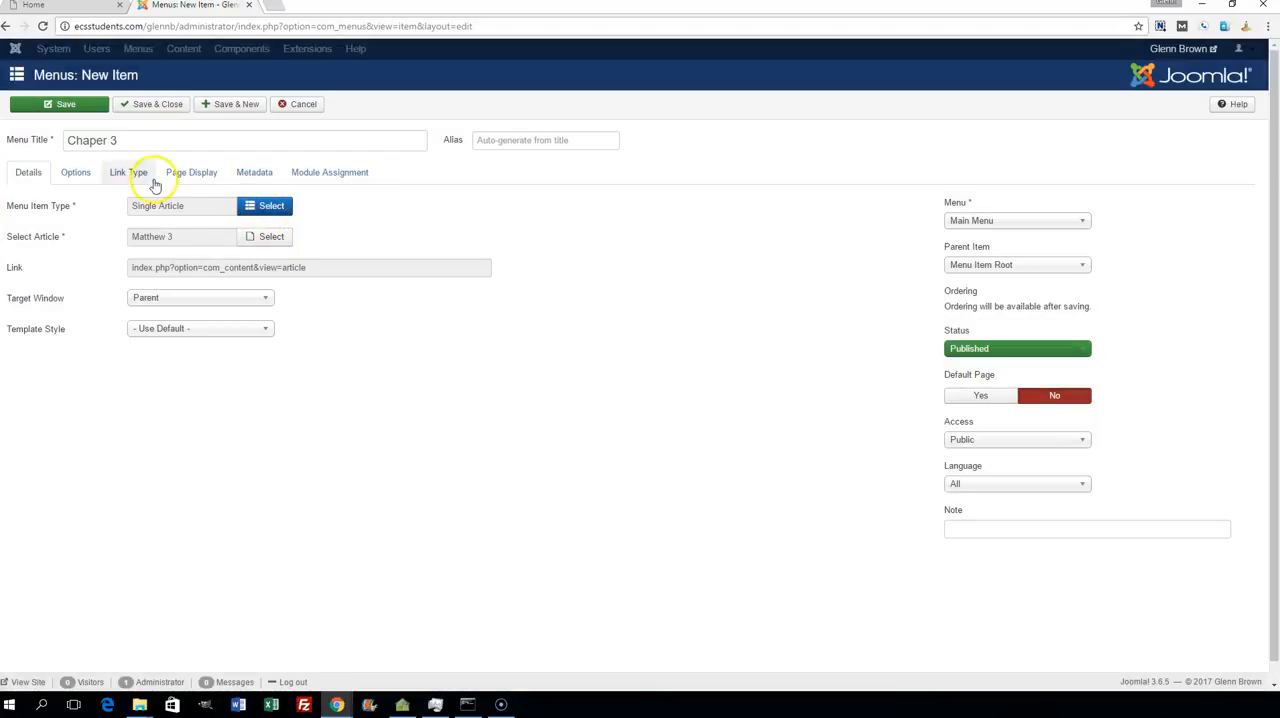
- Correct the menu title to Chapter 3 and save the item under the parent Matthew, returning to the item list
left_click(103, 145)
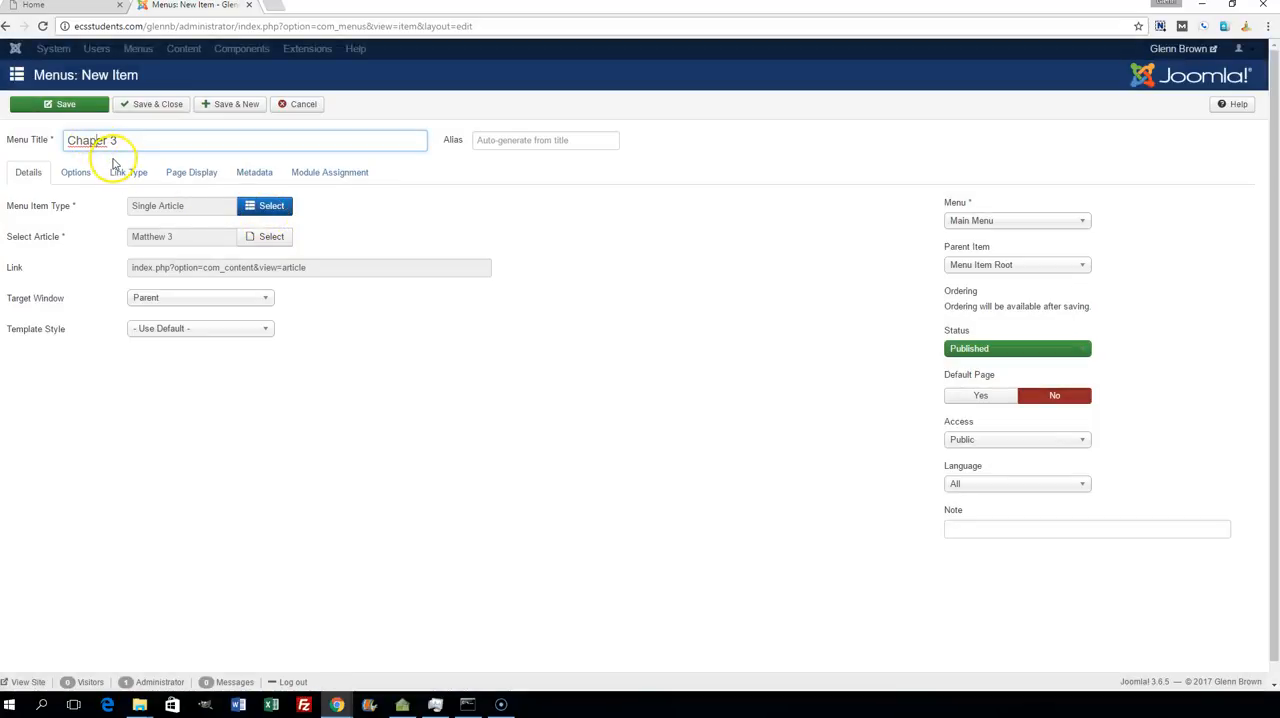
left_click(1009, 266)
left_click(983, 314)
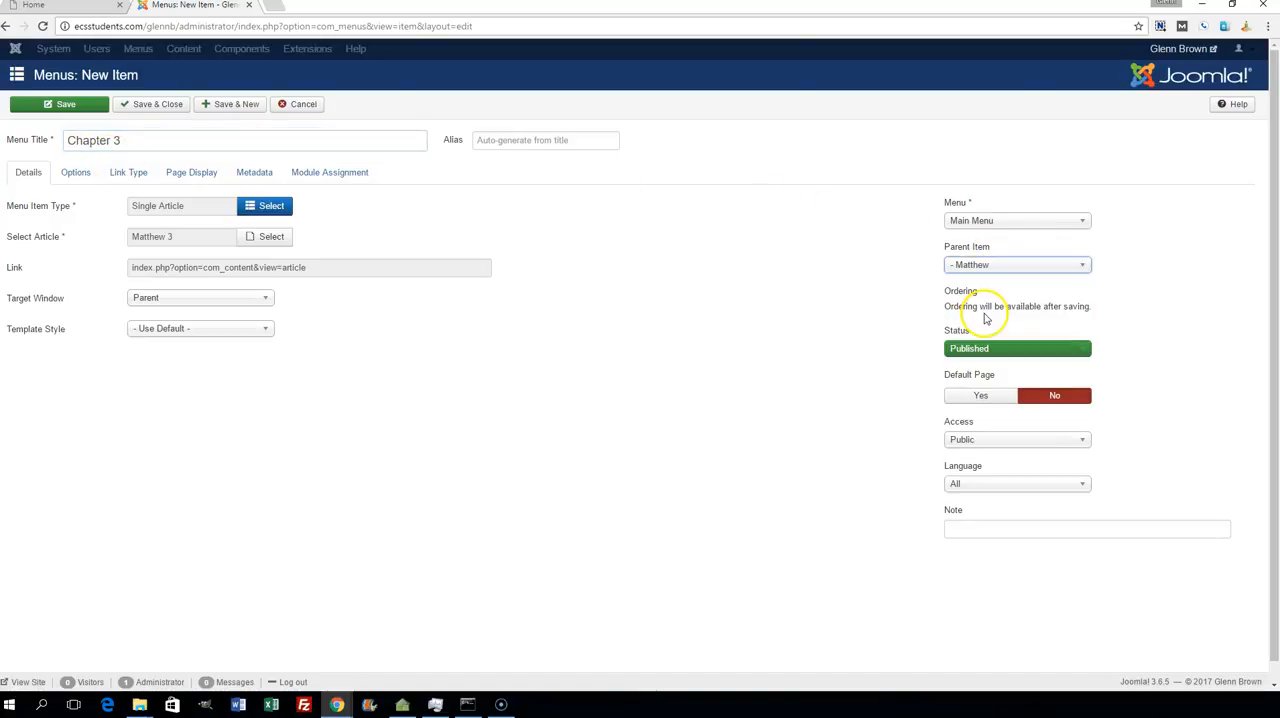
left_click(153, 105)
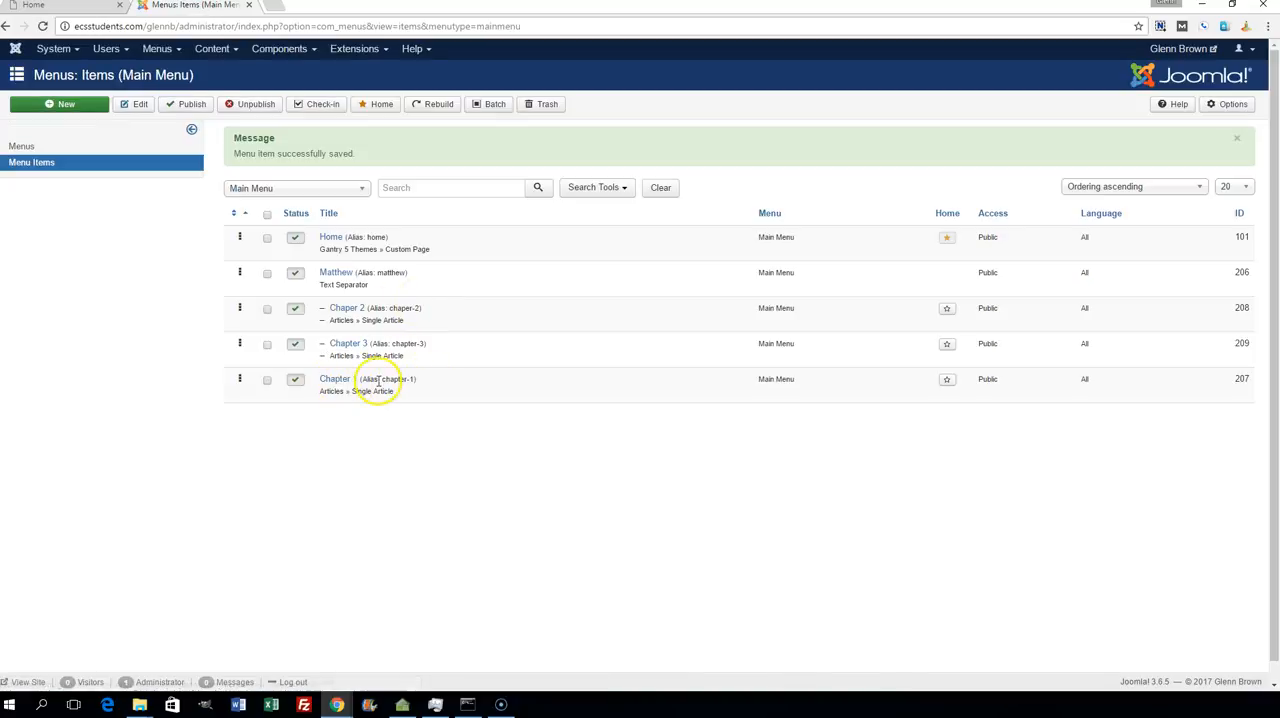
left_click_drag(332, 388, 355, 298)
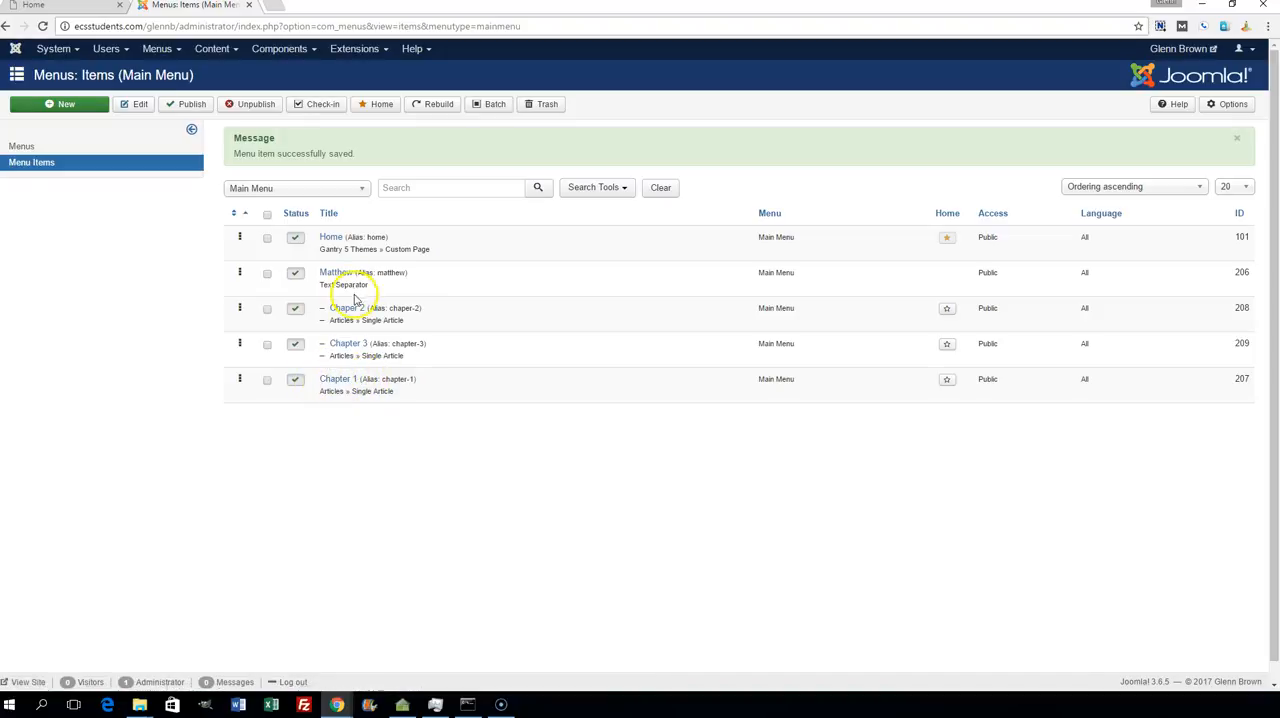
- Make Matthew the parent item of the Chapter 1 menu item, then save and close it
left_click_drag(351, 392, 322, 308)
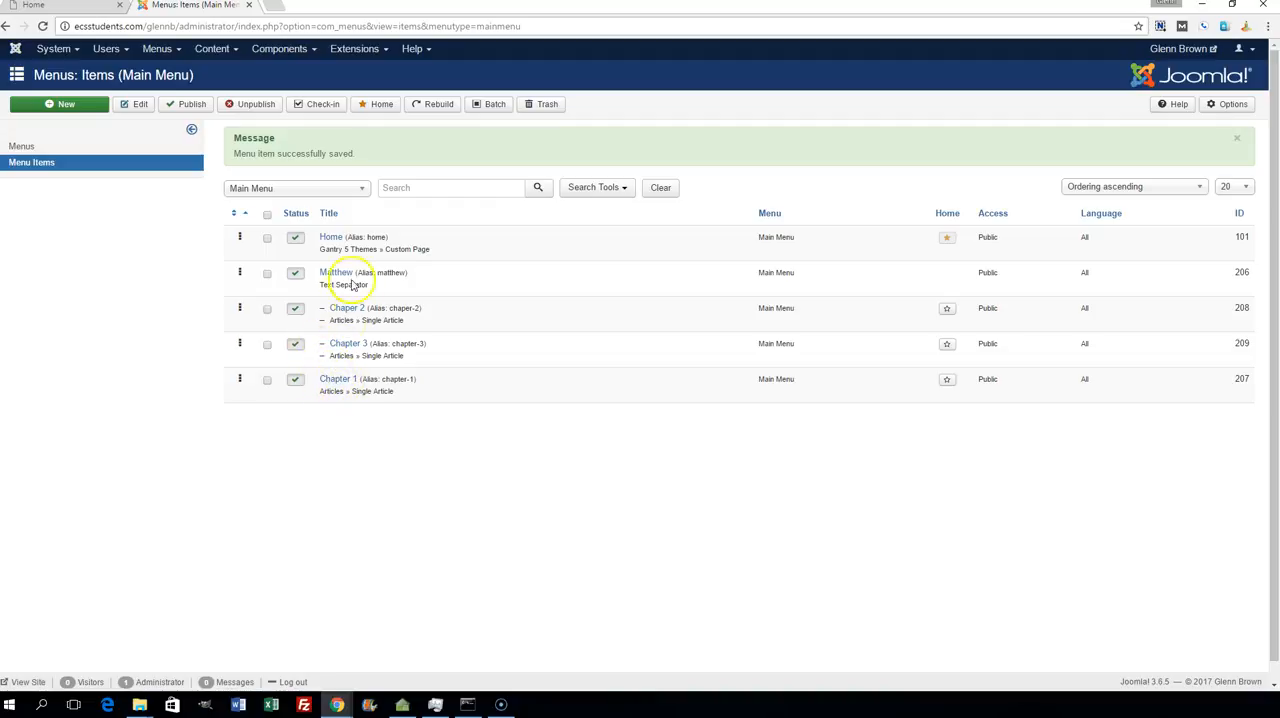
left_click(336, 382)
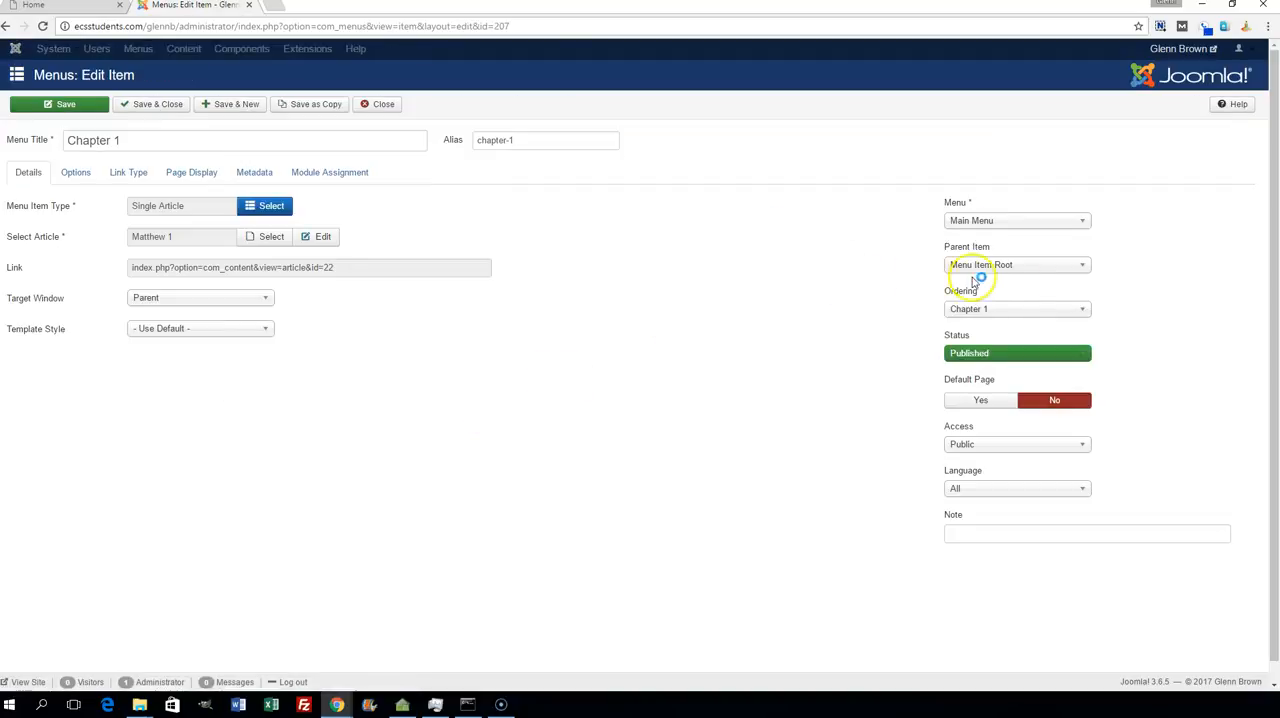
left_click(1081, 267)
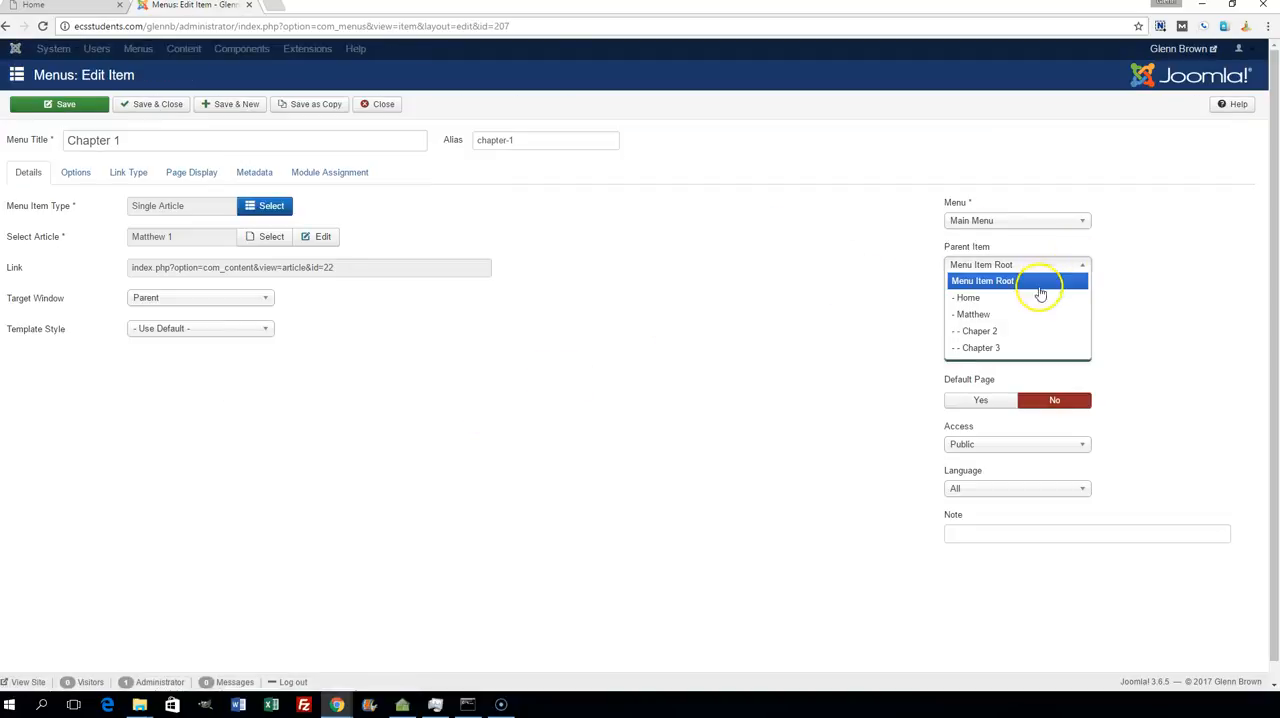
left_click(1004, 314)
left_click(158, 106)
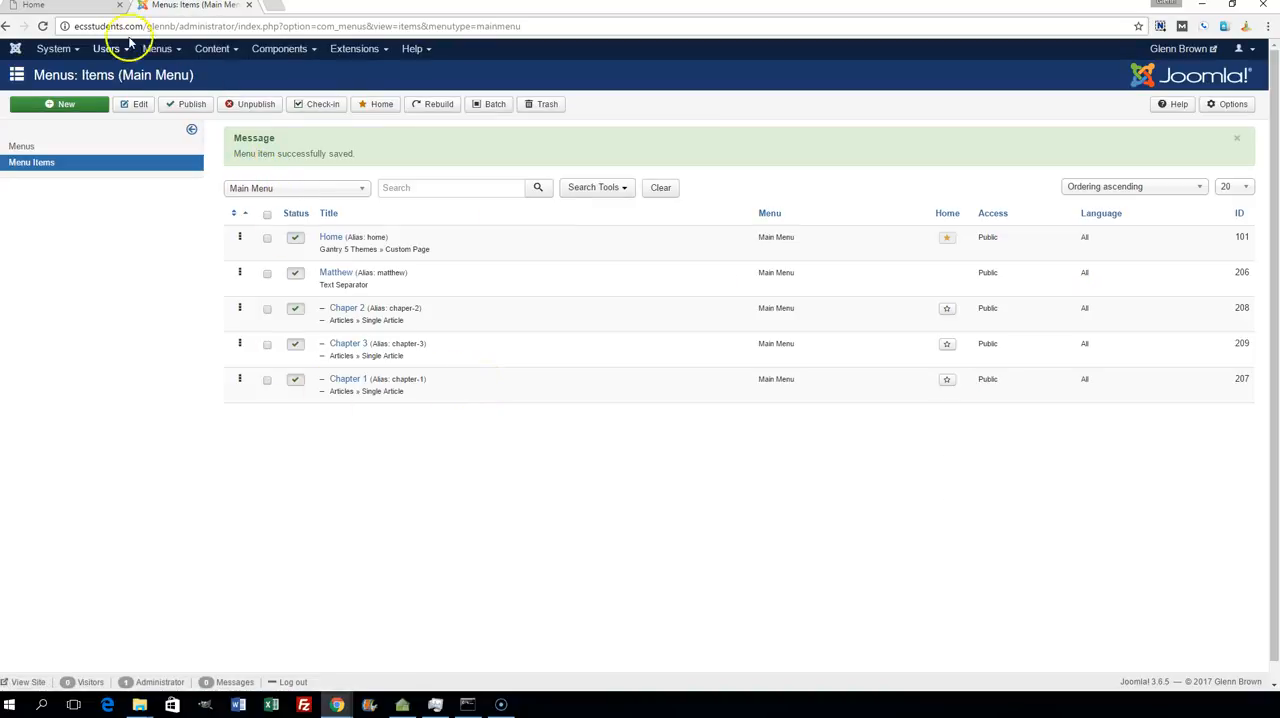
- Reload the live site's Home page and check the Matthew submenu in its navigation bar
left_click(85, 10)
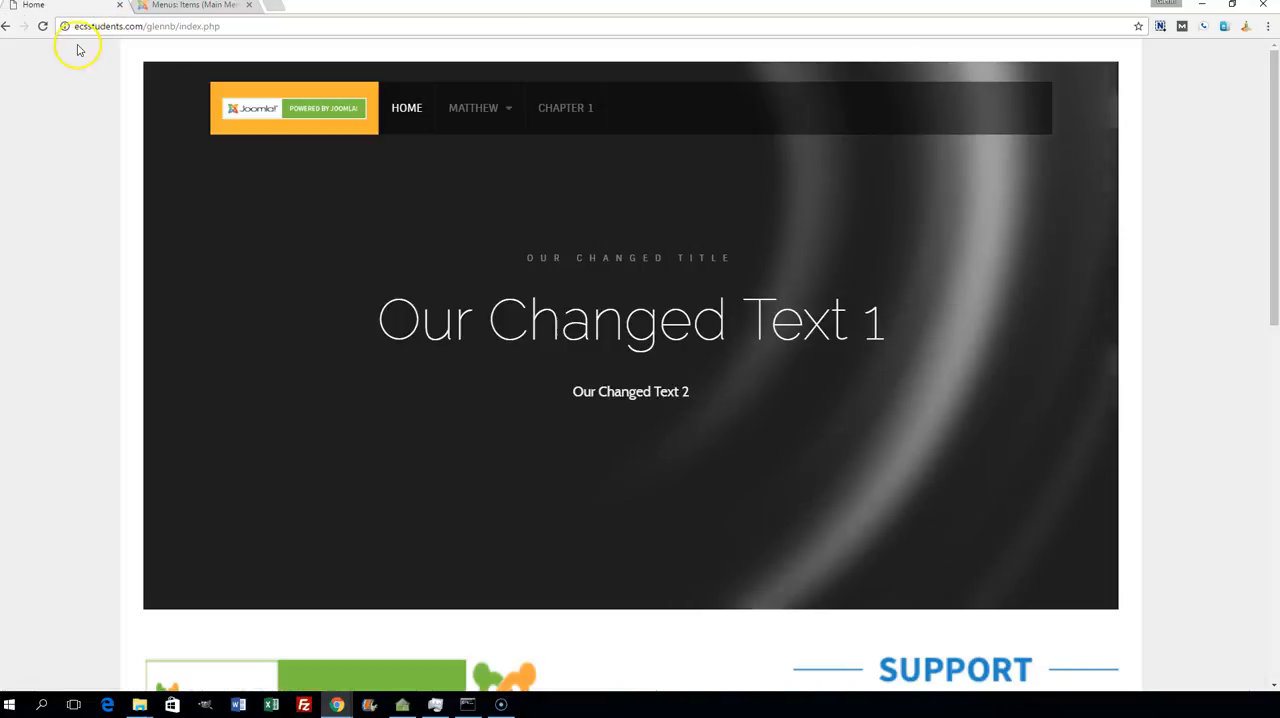
left_click(42, 26)
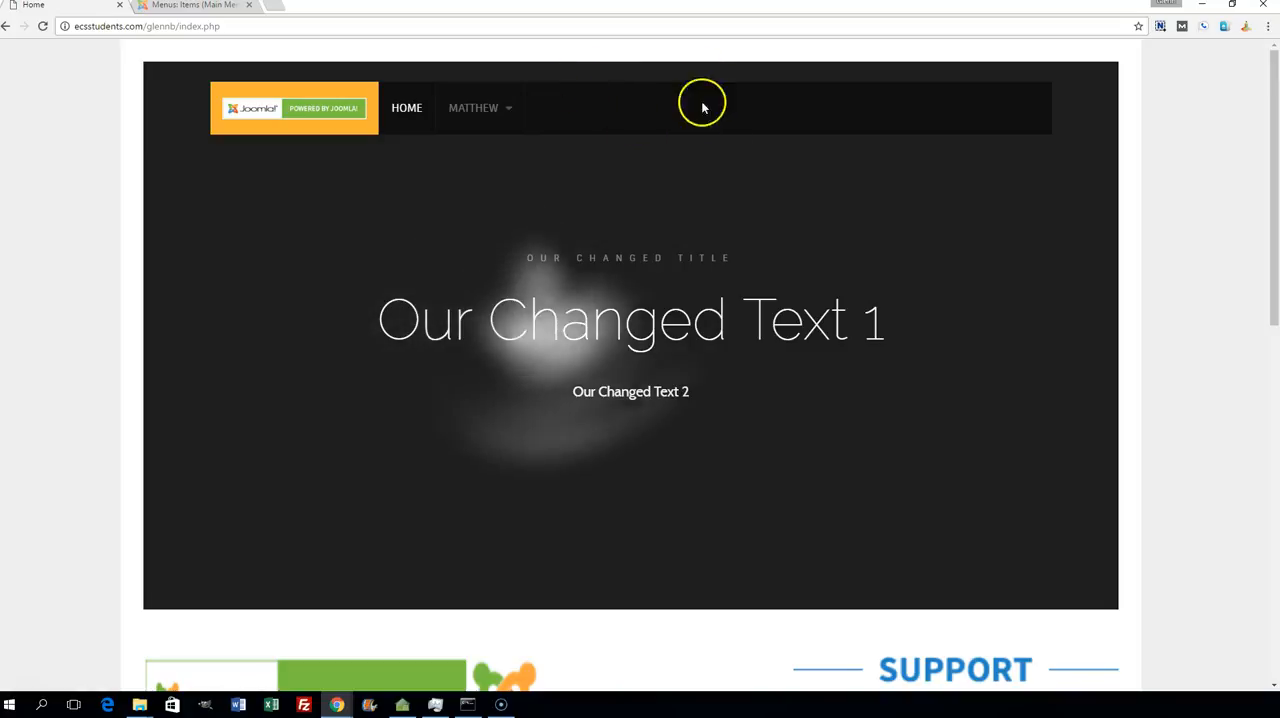
mouse_move(506, 116)
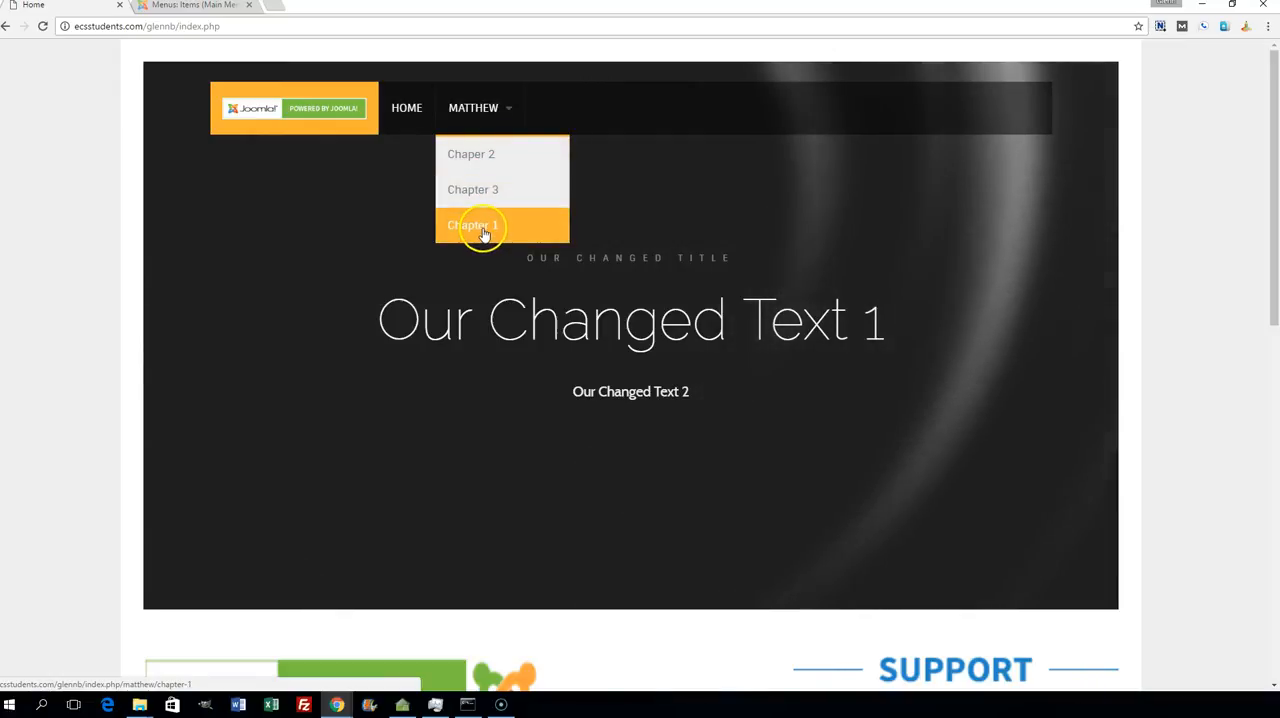
- Return to the Main Menu item list and move Chapter 1 above the other chapter items under Matthew
left_click(195, 6)
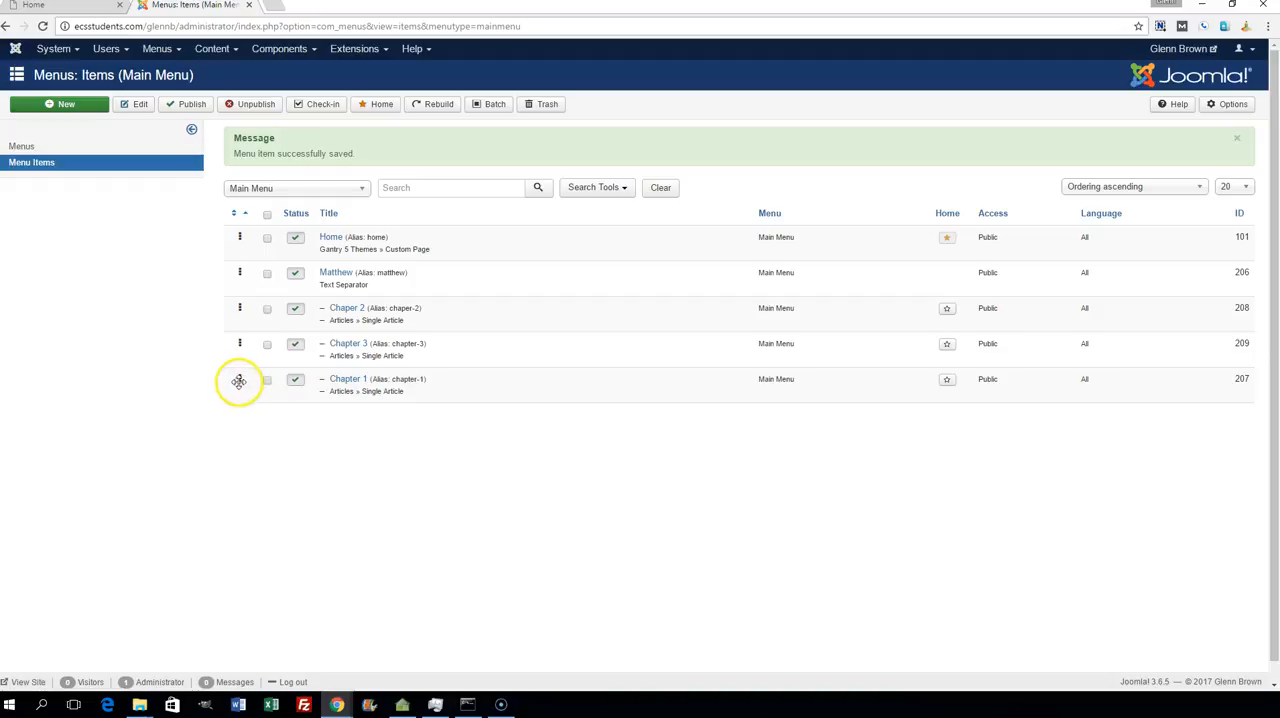
left_click_drag(239, 380, 235, 310)
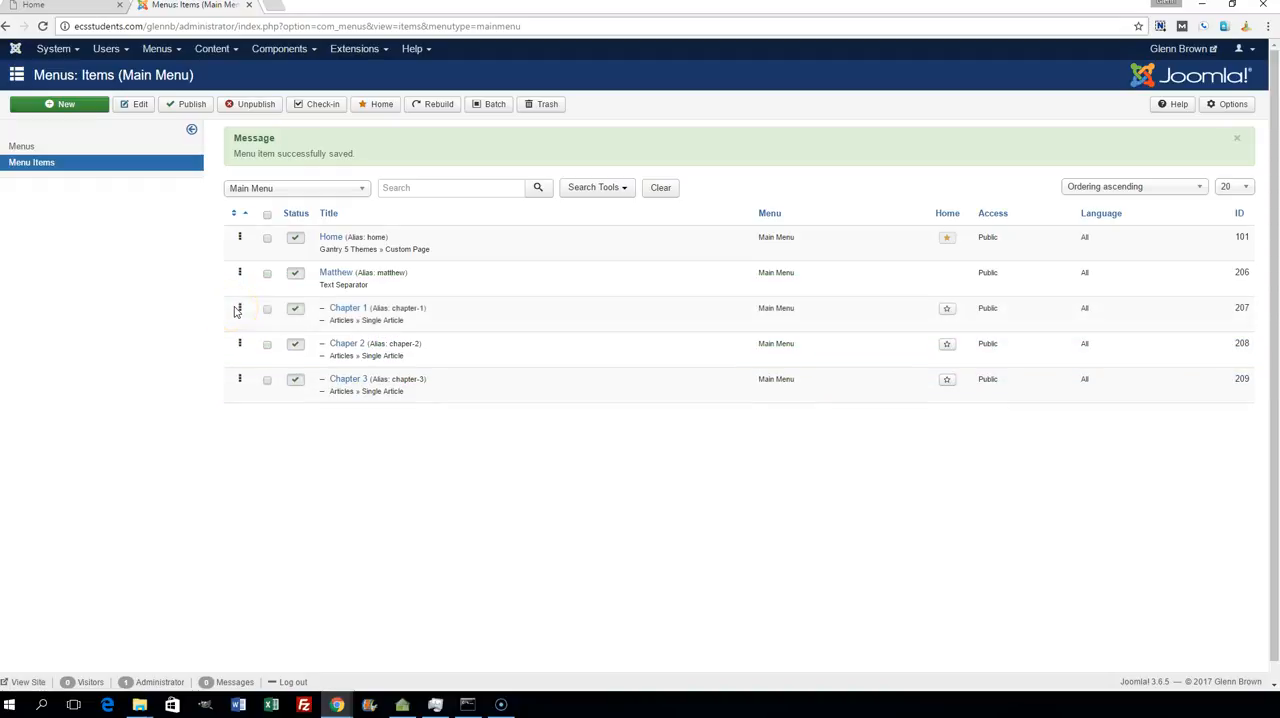
- Correct the misspelled menu title of the Chaper 2 item to Chapter 2, then save and close it
left_click(350, 347)
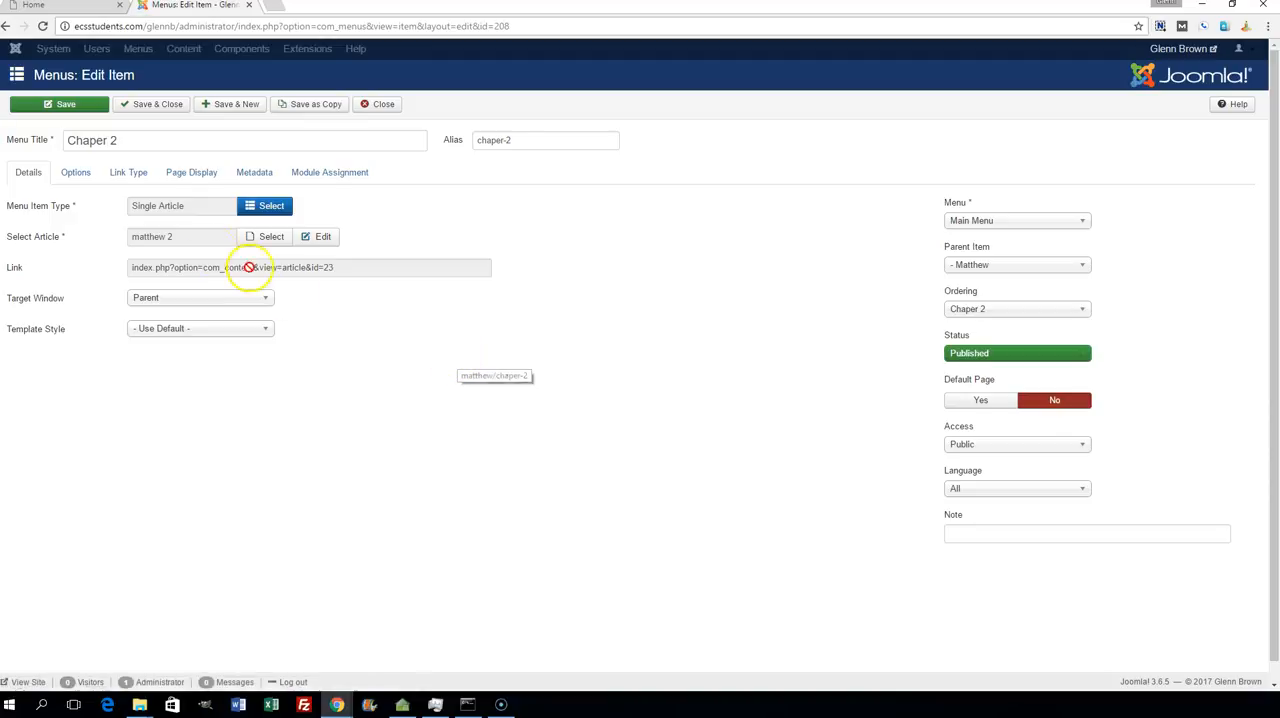
left_click(92, 140)
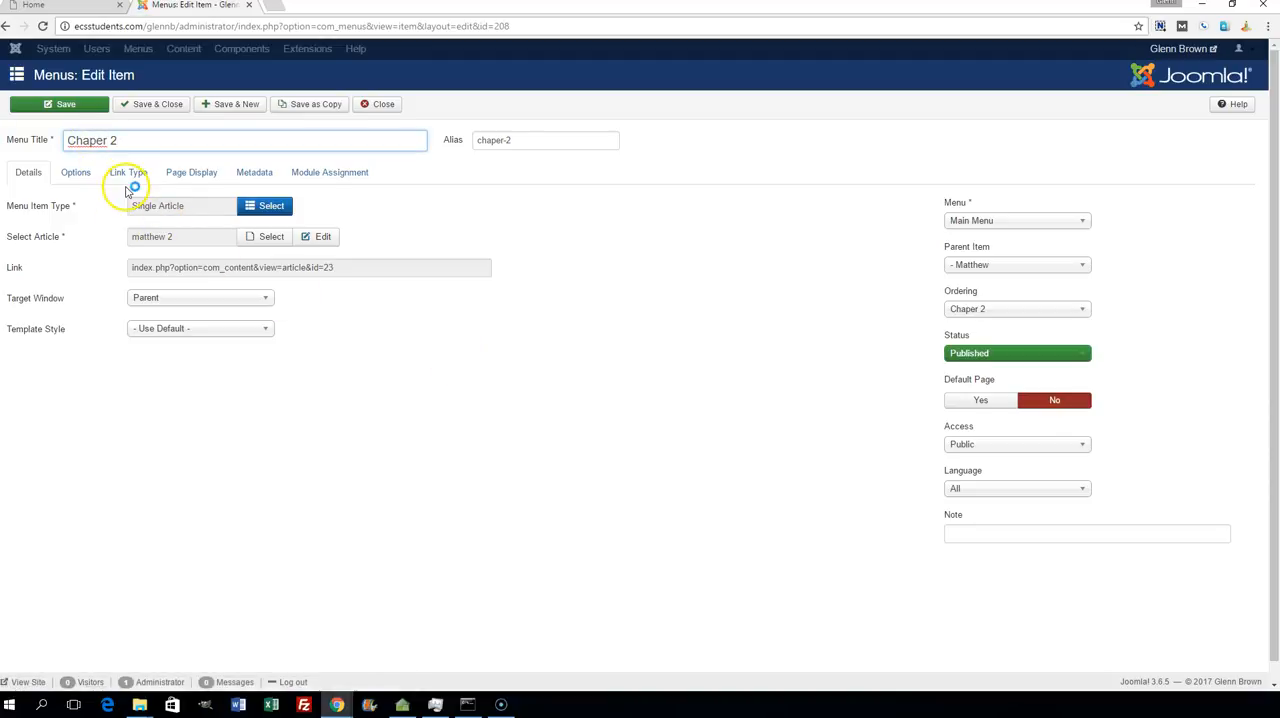
type("t")
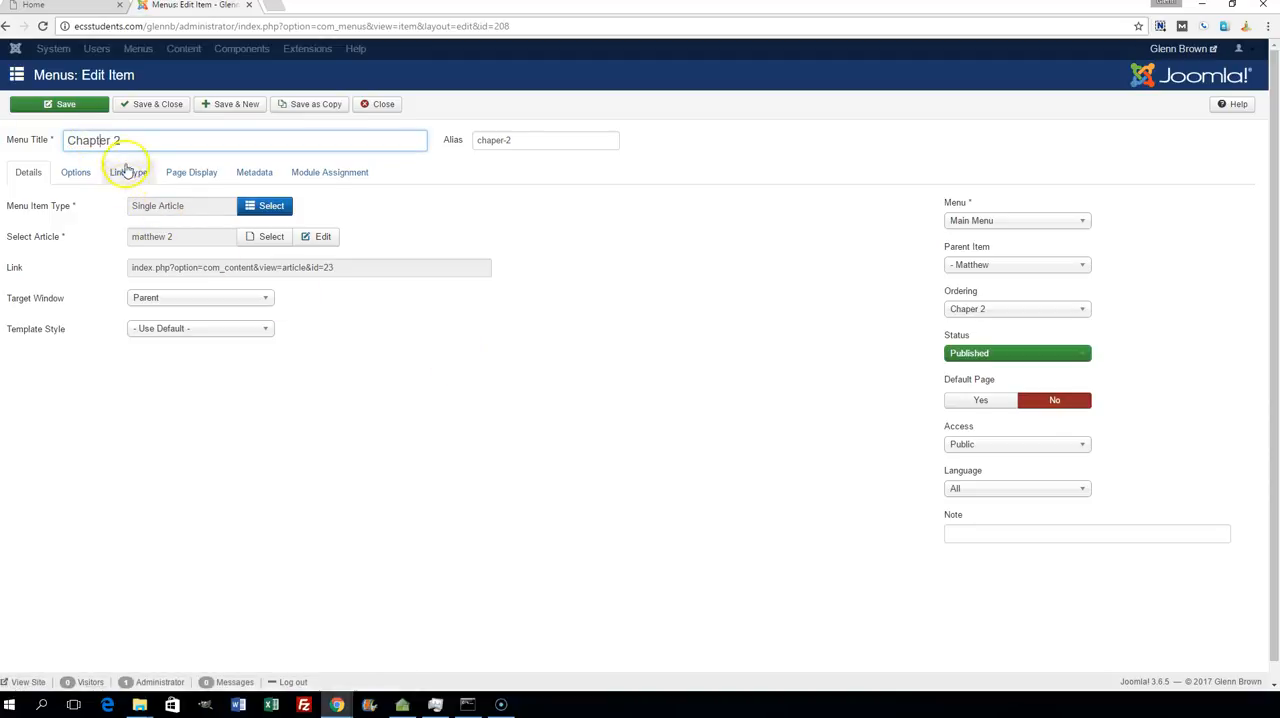
left_click(157, 106)
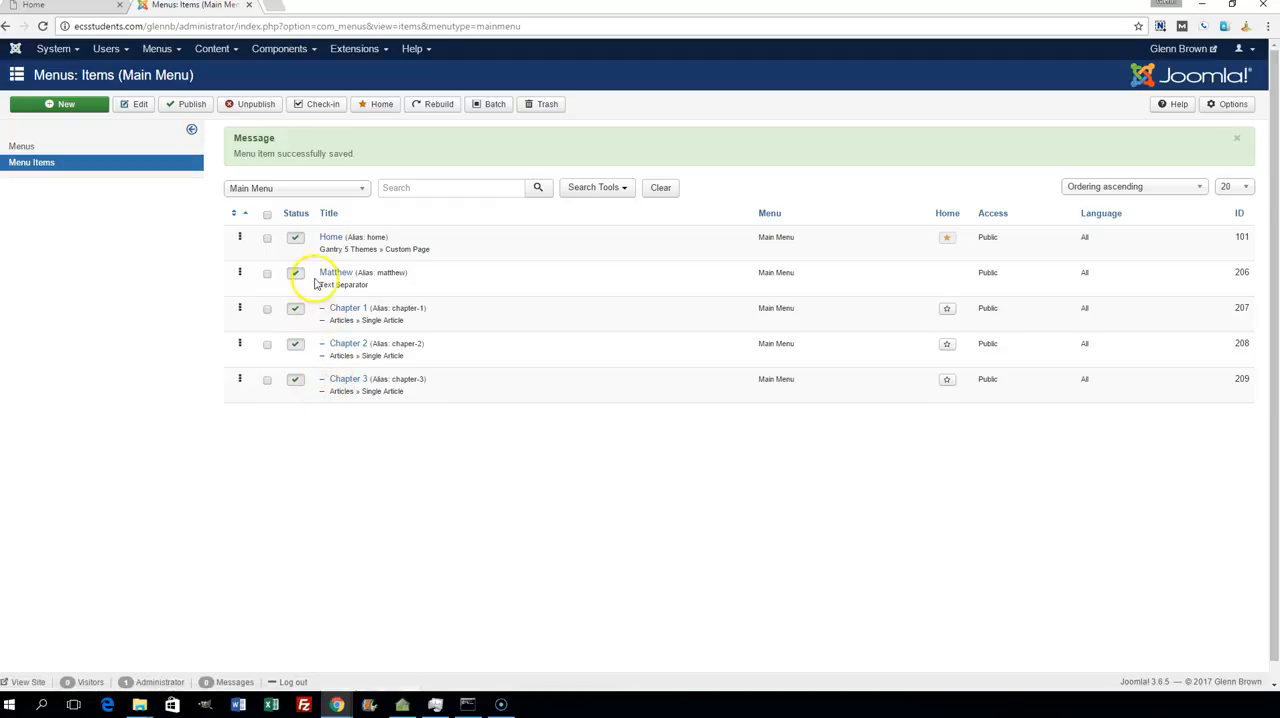
- Reload the live site's Home page to check the reordered and corrected Matthew submenu
left_click(72, 10)
left_click(42, 26)
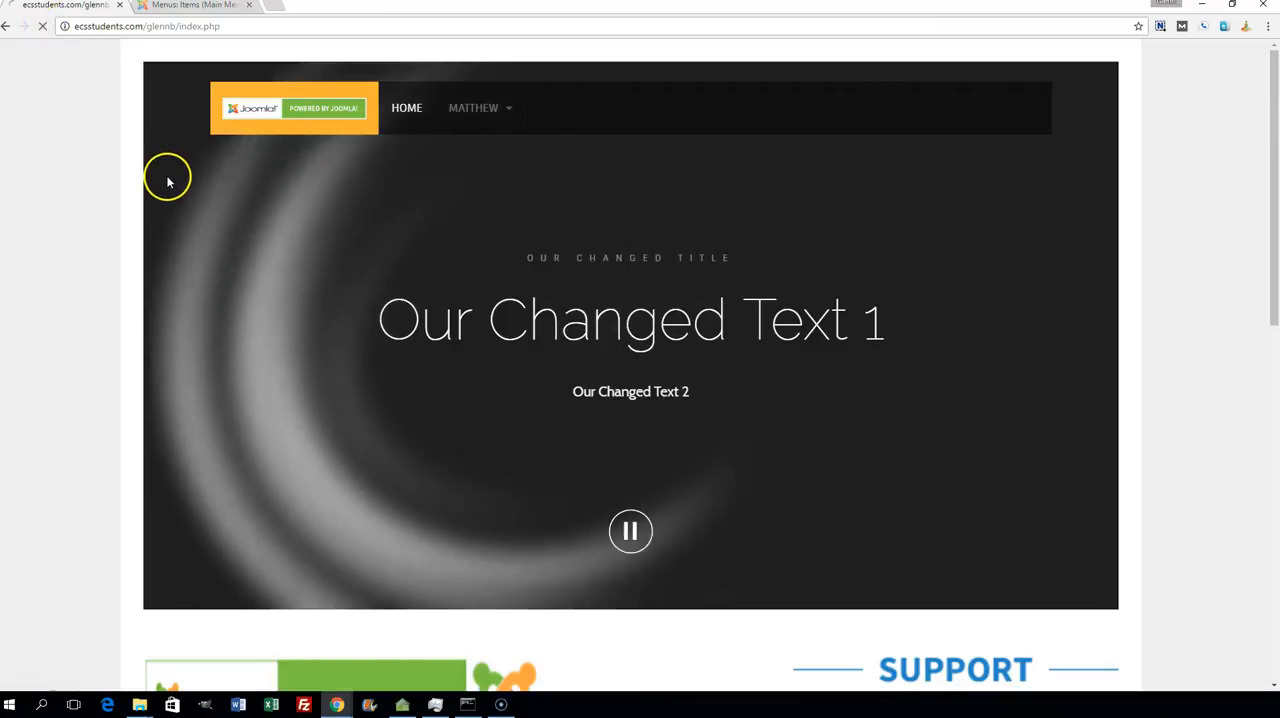